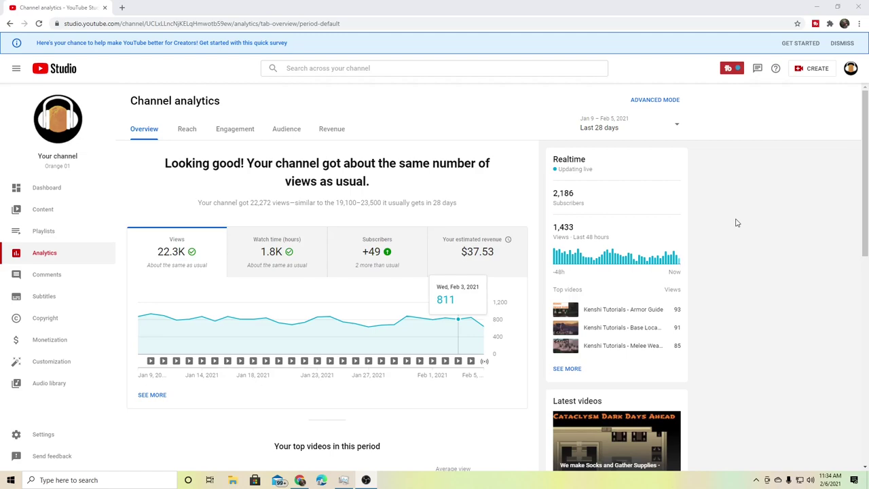
# Switch the channel analytics date range to Lifetime.
pyautogui.scroll(-3, 729, 271)
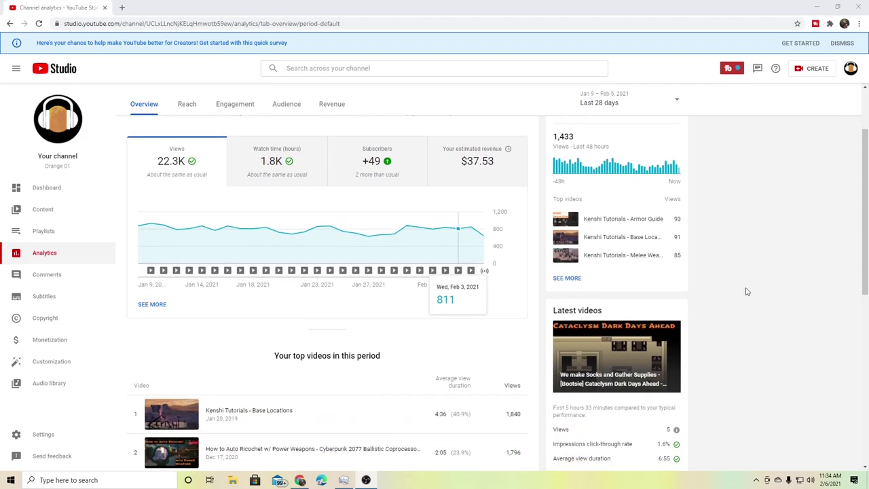
pyautogui.scroll(-1, 763, 281)
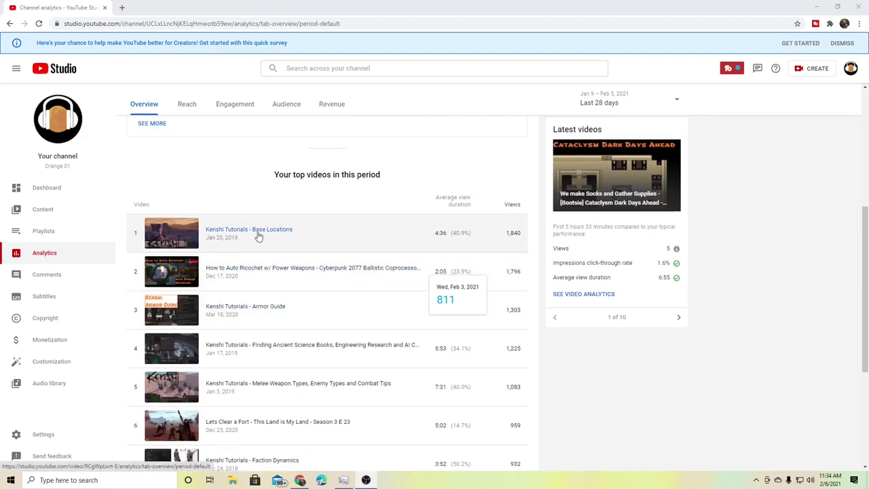
pyautogui.scroll(-3, 285, 285)
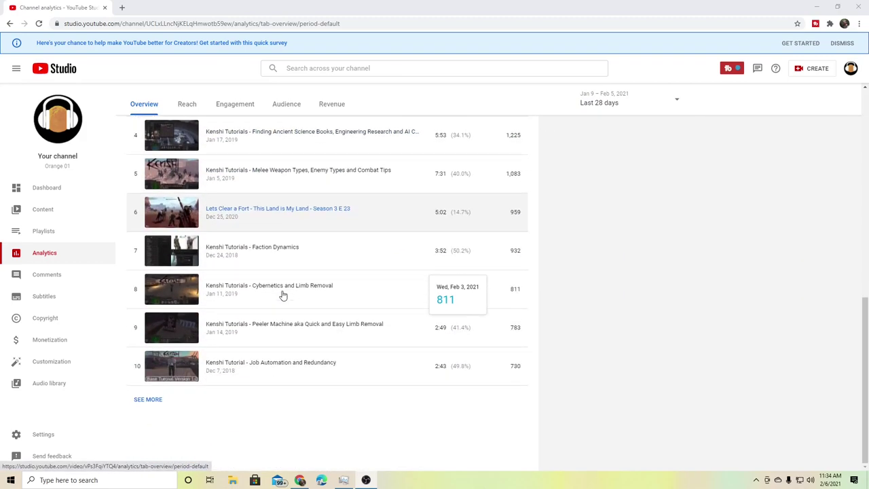
pyautogui.scroll(7, 292, 340)
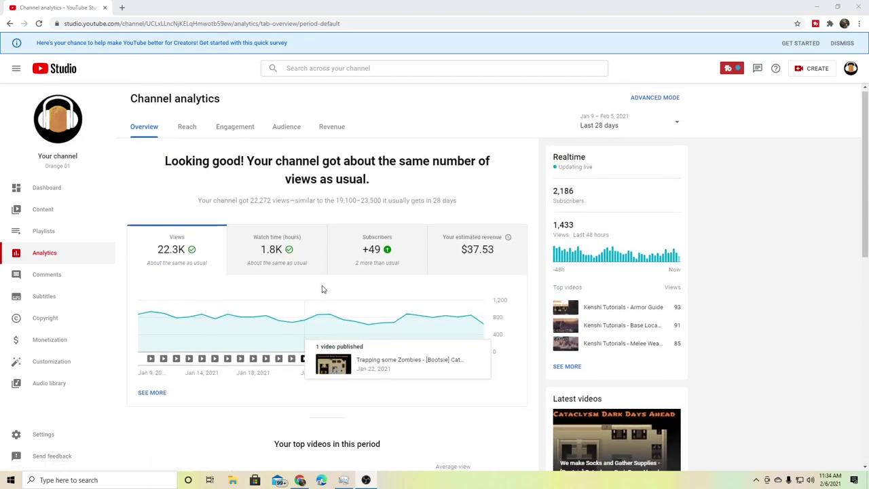
pyautogui.scroll(-2, 573, 340)
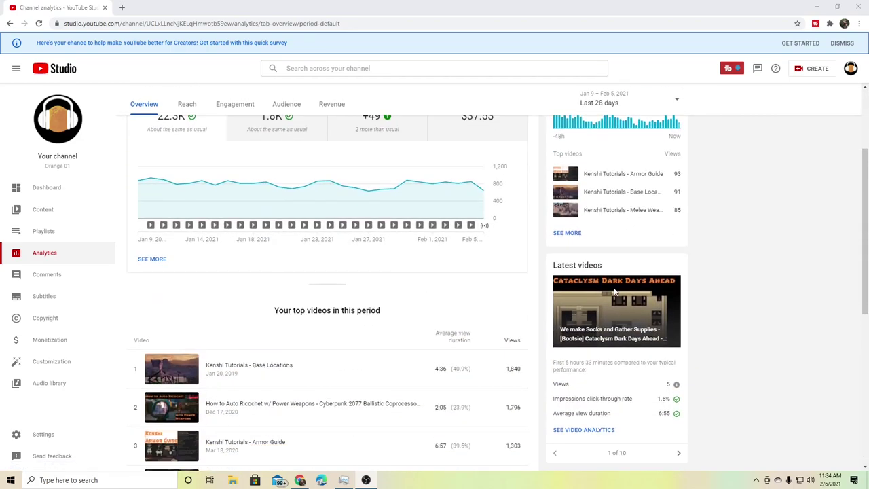
pyautogui.scroll(2, 410, 229)
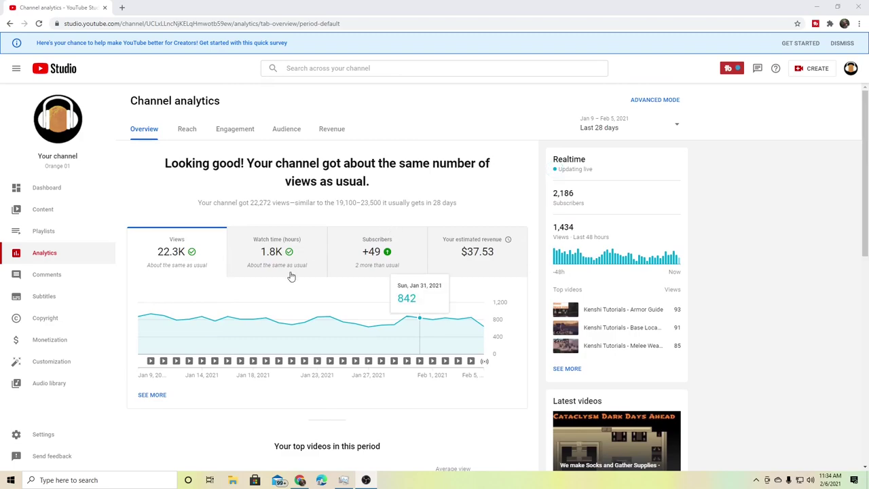
pyautogui.scroll(-4, 285, 272)
pyautogui.scroll(-1, 278, 263)
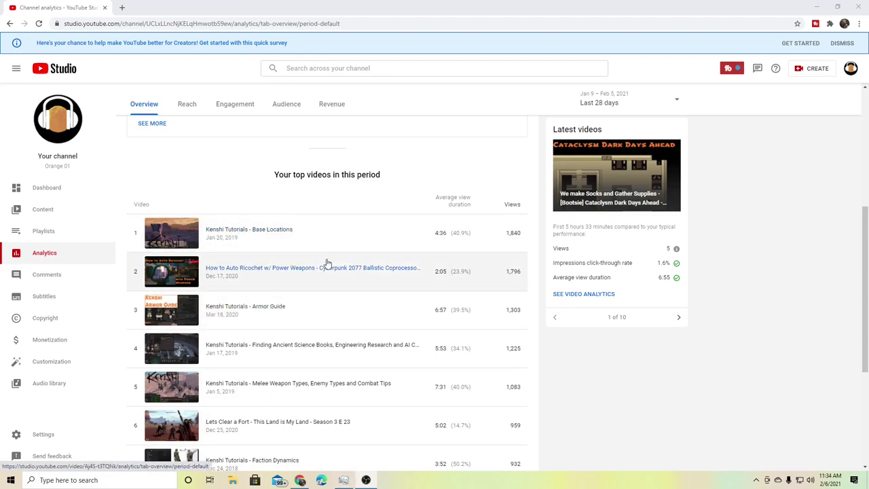
pyautogui.scroll(4, 326, 268)
pyautogui.scroll(-4, 452, 345)
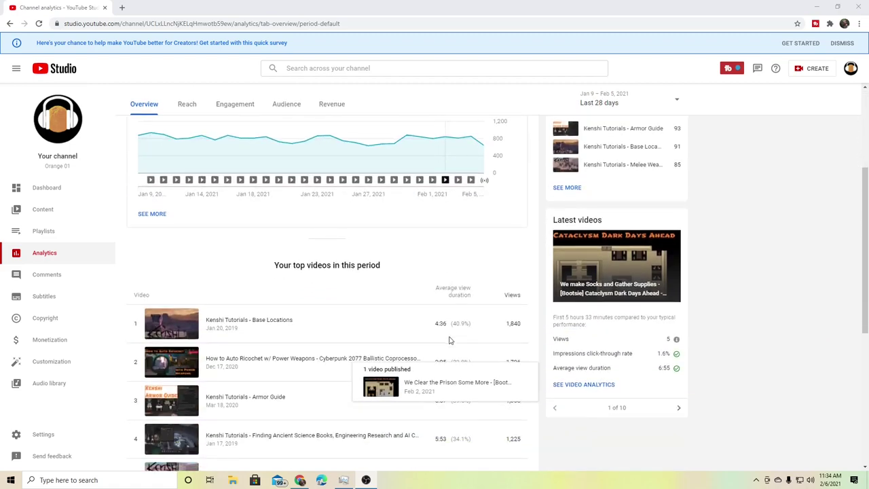
pyautogui.scroll(4, 450, 341)
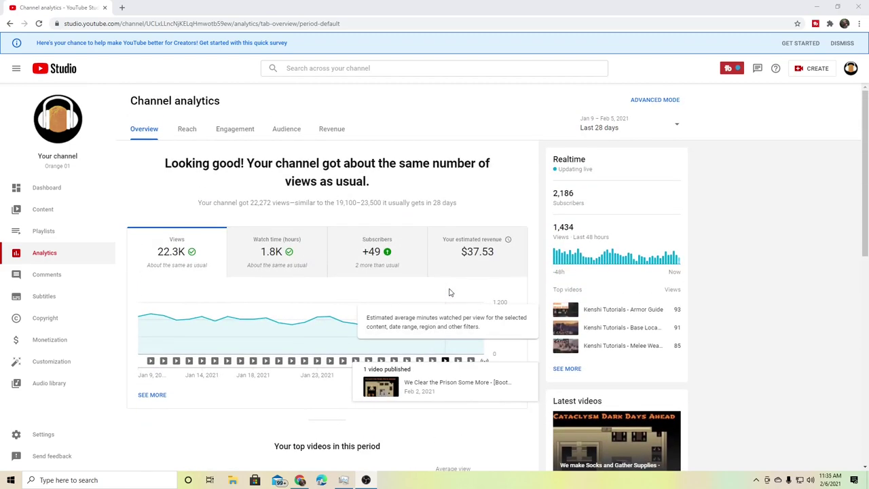
pyautogui.click(614, 127)
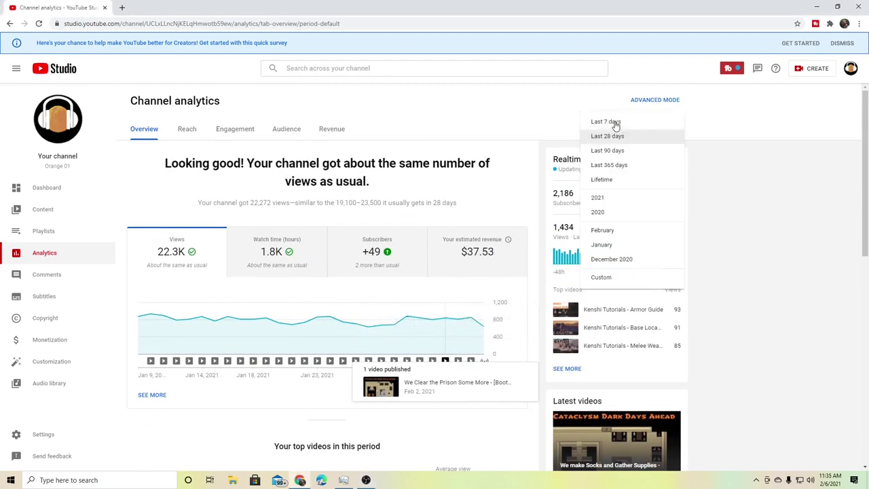
pyautogui.click(613, 181)
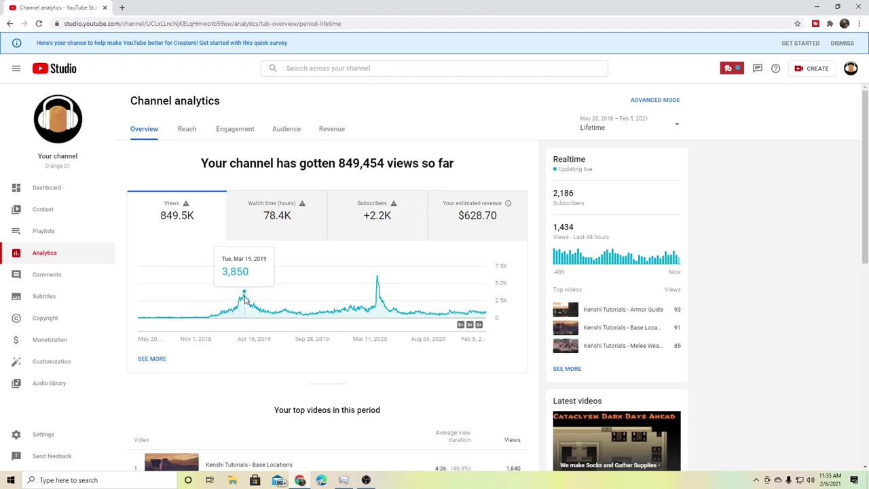
# Open the Realtime detail report: 1,434 views over 48 hours, 29 in the last 60 minutes.
pyautogui.scroll(-4, 268, 340)
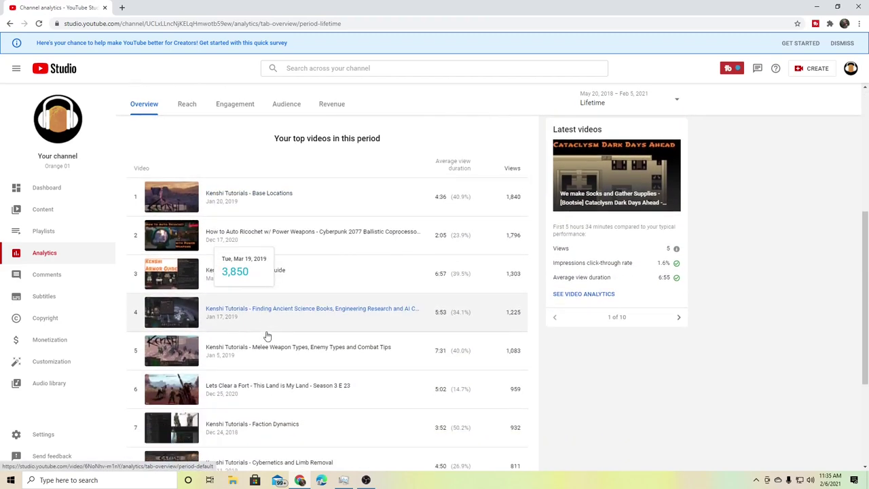
pyautogui.scroll(4, 750, 278)
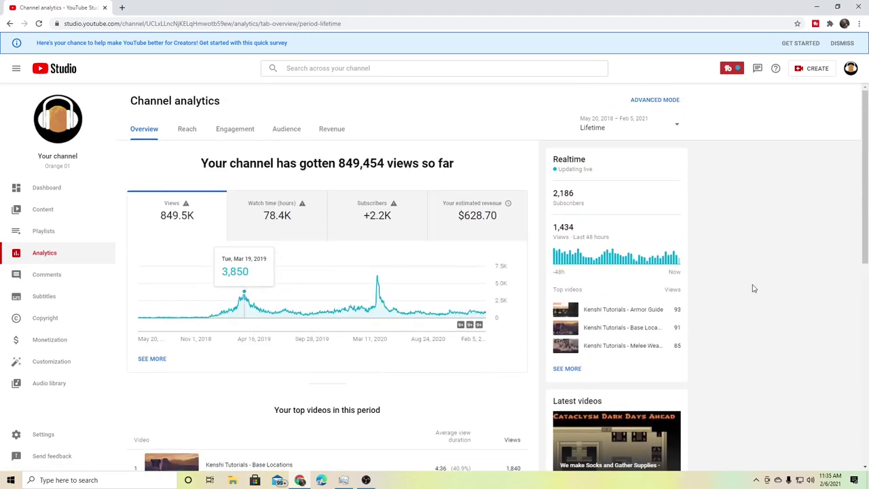
pyautogui.scroll(-2, 787, 306)
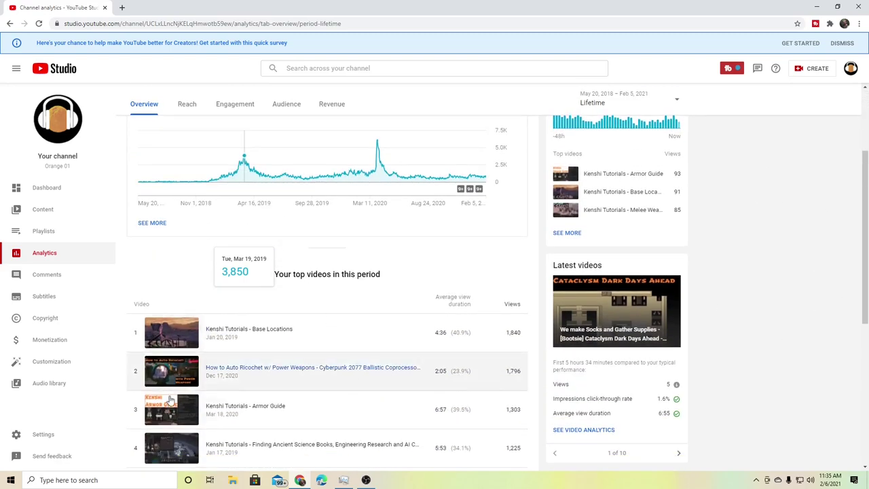
pyautogui.scroll(2, 397, 241)
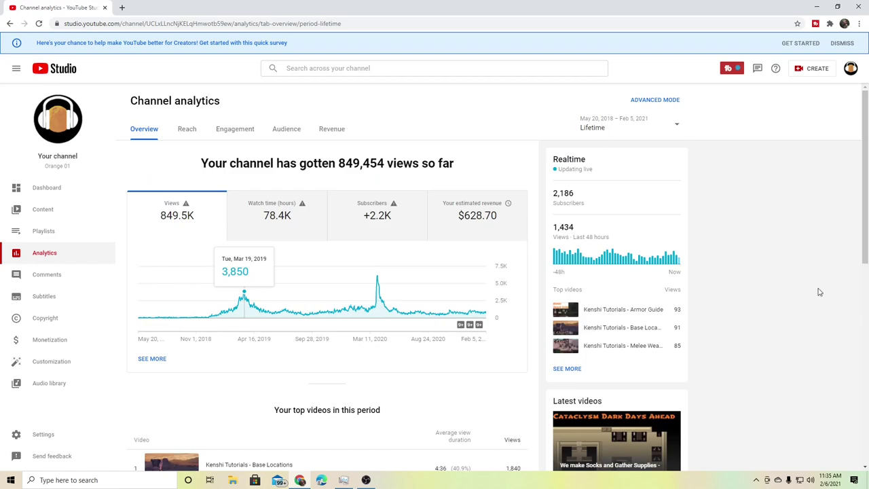
pyautogui.click(567, 369)
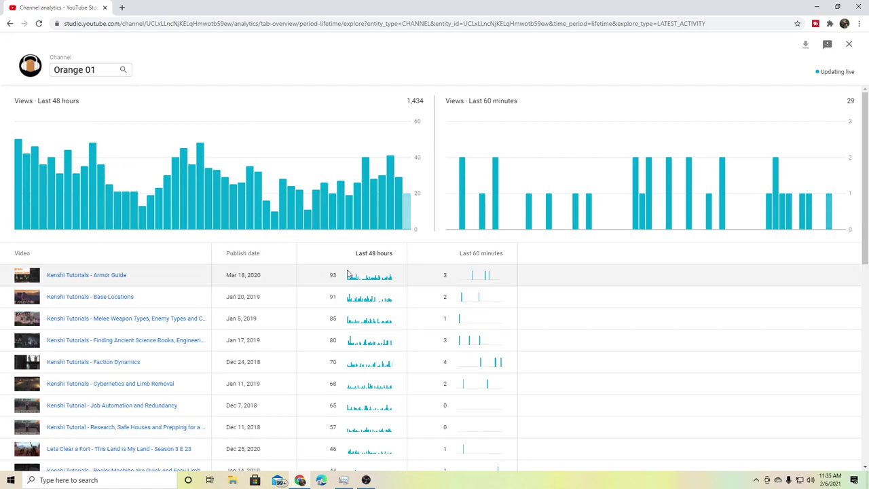
# Close the realtime view and open the advanced per-video views report.
pyautogui.click(848, 44)
pyautogui.scroll(-7, 816, 273)
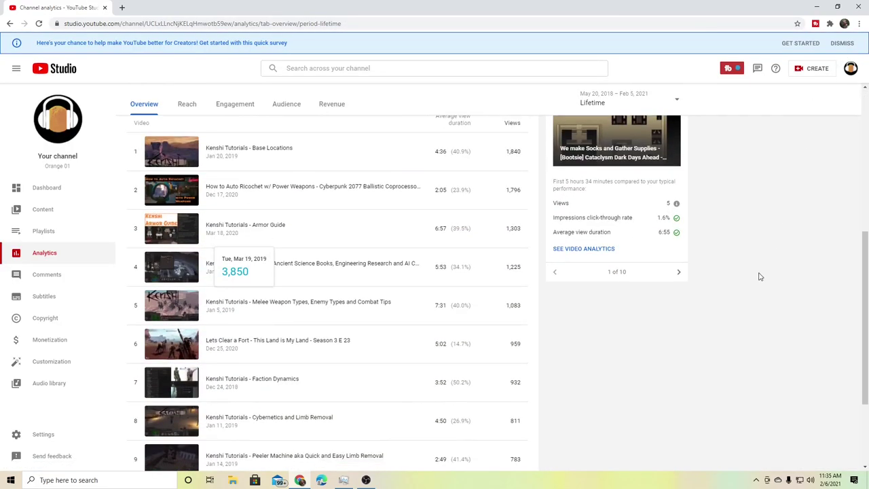
pyautogui.click(151, 399)
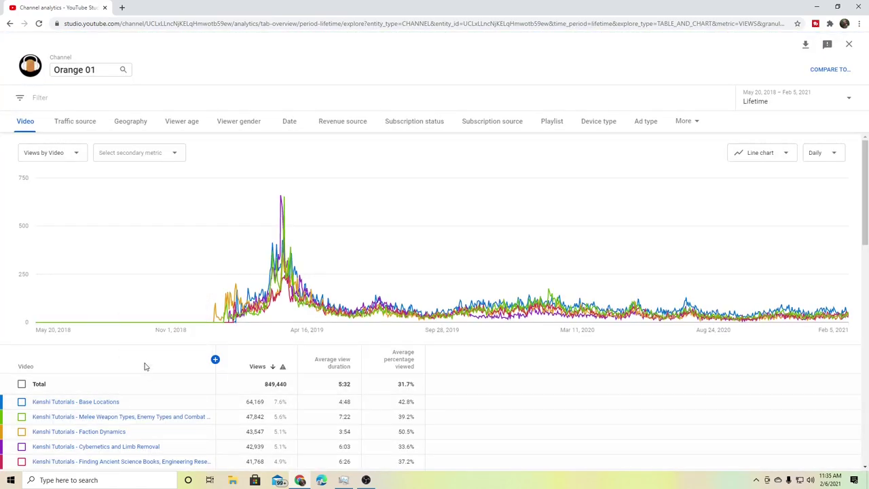
pyautogui.scroll(-2, 202, 276)
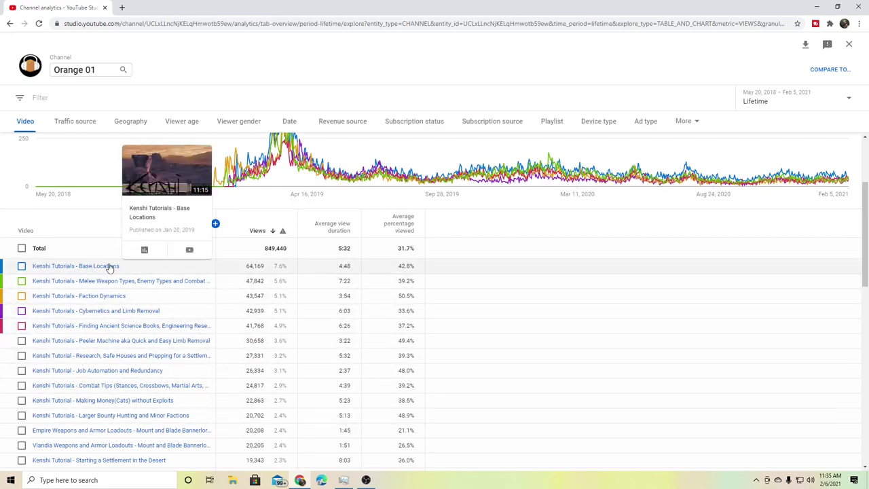
pyautogui.scroll(1, 603, 351)
pyautogui.scroll(1, 603, 351)
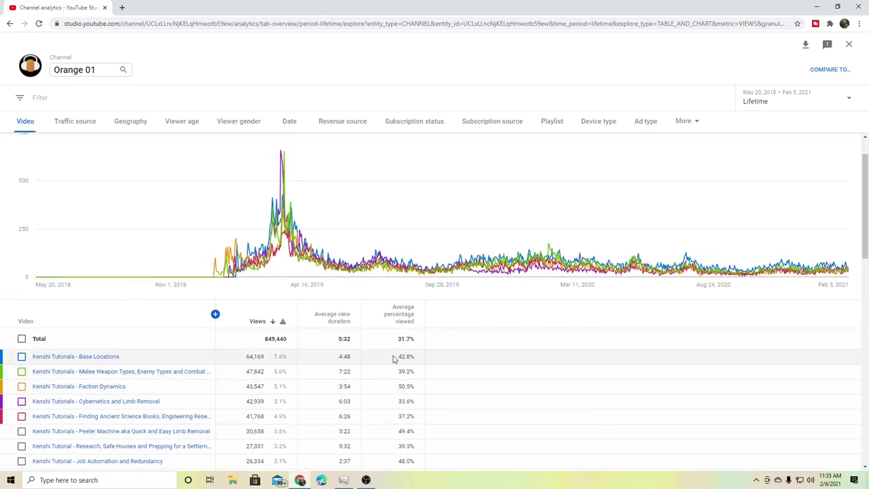
# Chart only the Base Locations video twice, restoring all top-video lines each time.
pyautogui.click(21, 355)
pyautogui.click(22, 357)
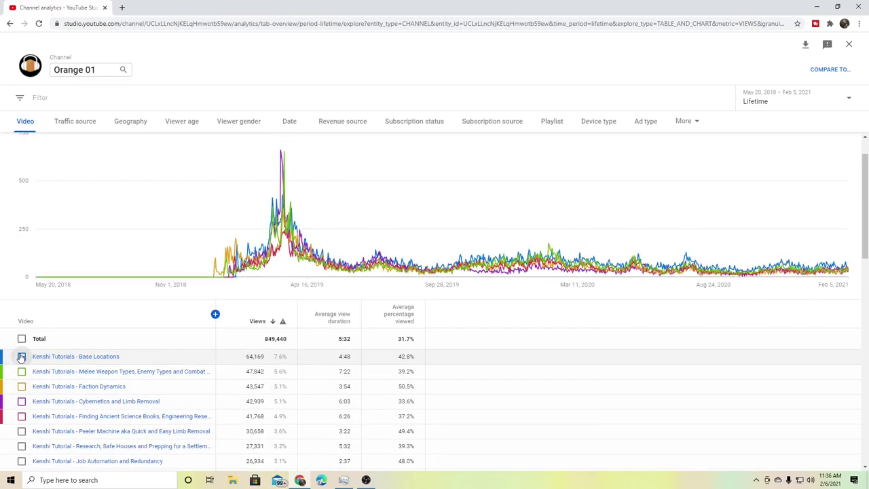
pyautogui.click(21, 358)
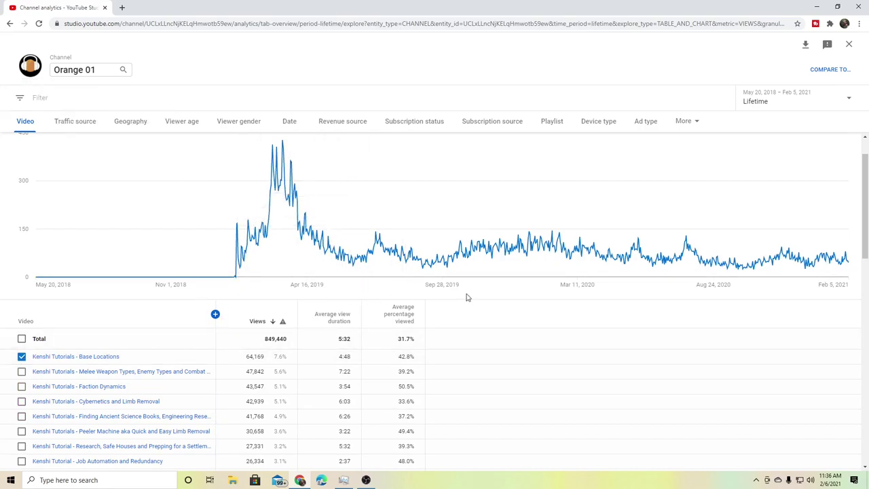
pyautogui.click(21, 358)
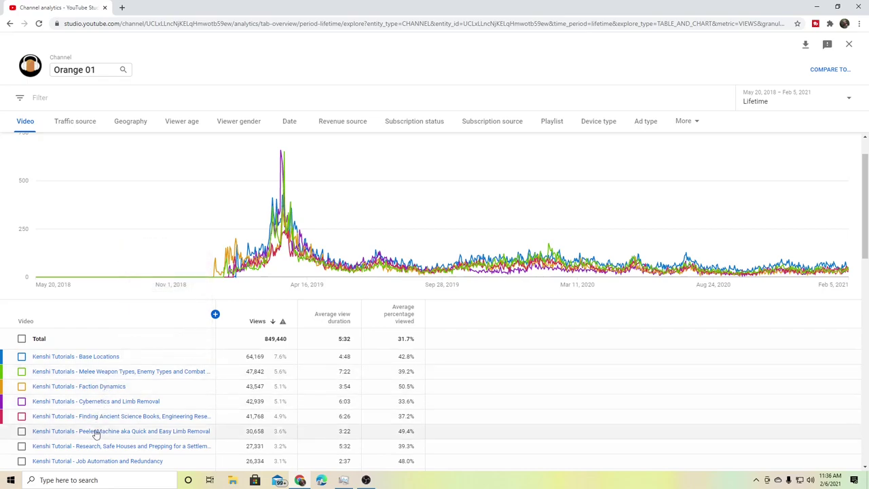
pyautogui.moveTo(93, 445)
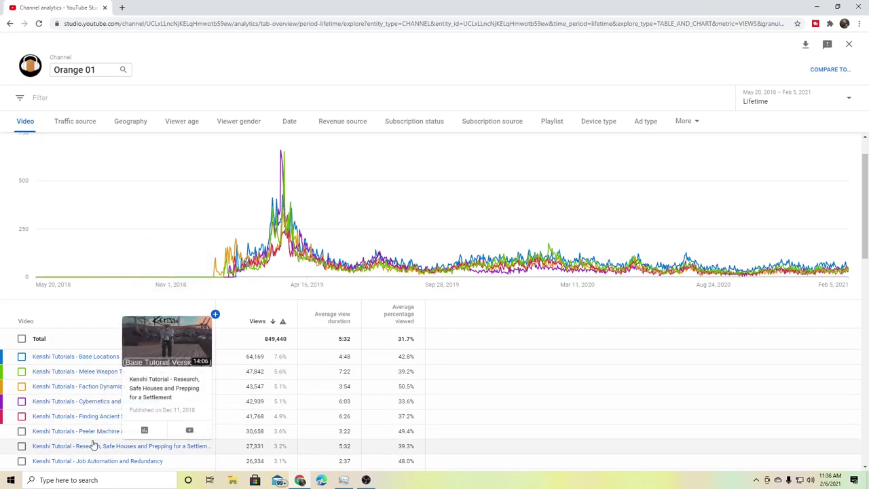
# Open the Melee Weapon Types video's analytics and scroll through its overview.
pyautogui.moveTo(101, 378)
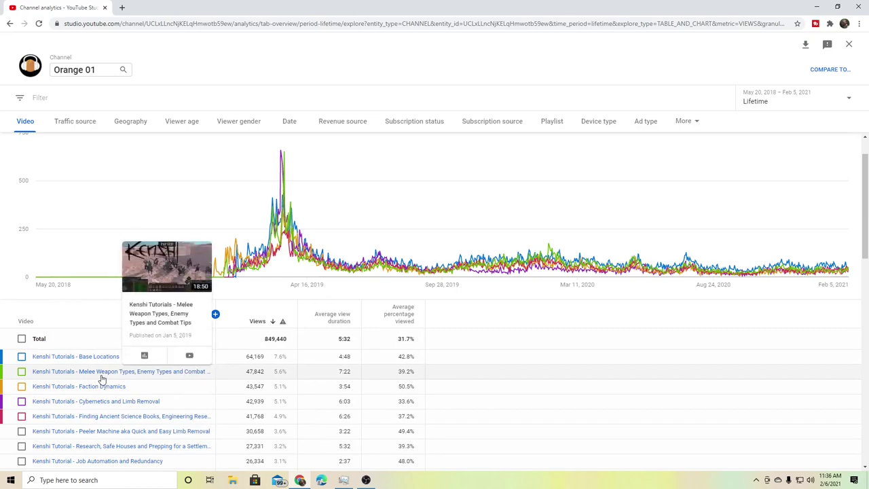
pyautogui.click(144, 356)
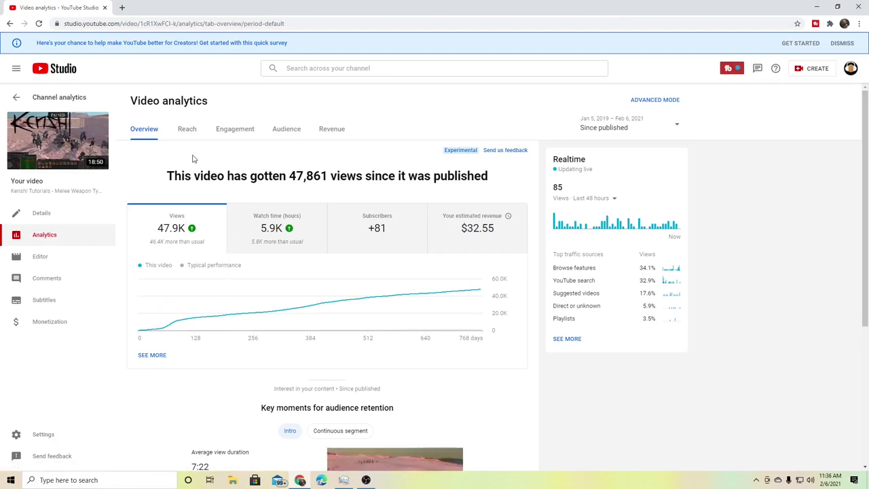
pyautogui.scroll(-1, 296, 349)
pyautogui.scroll(-2, 158, 361)
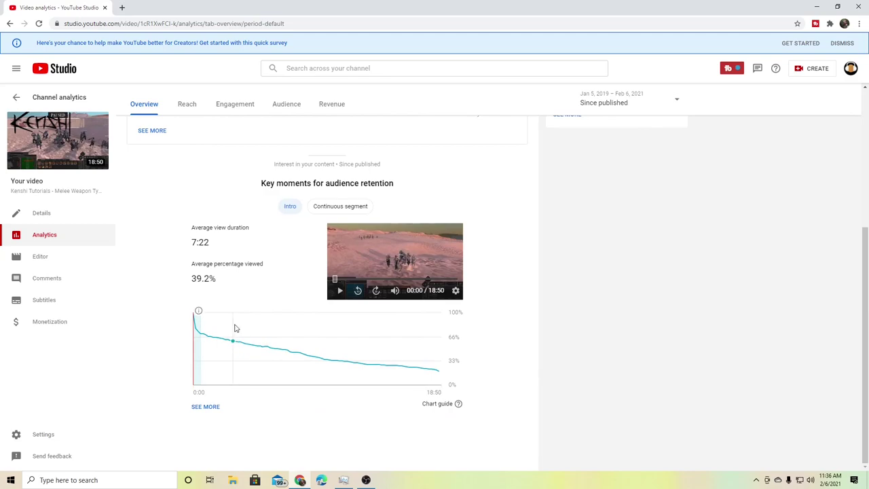
pyautogui.scroll(3, 292, 355)
pyautogui.scroll(1, 203, 305)
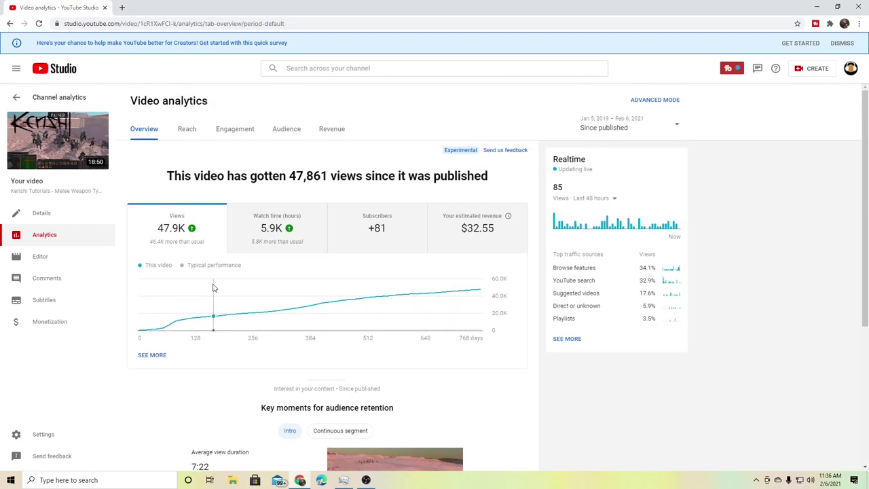
# Review the video's Reach tab: 576.9K impressions, 5.9% click-through rate, traffic source cards.
pyautogui.click(189, 130)
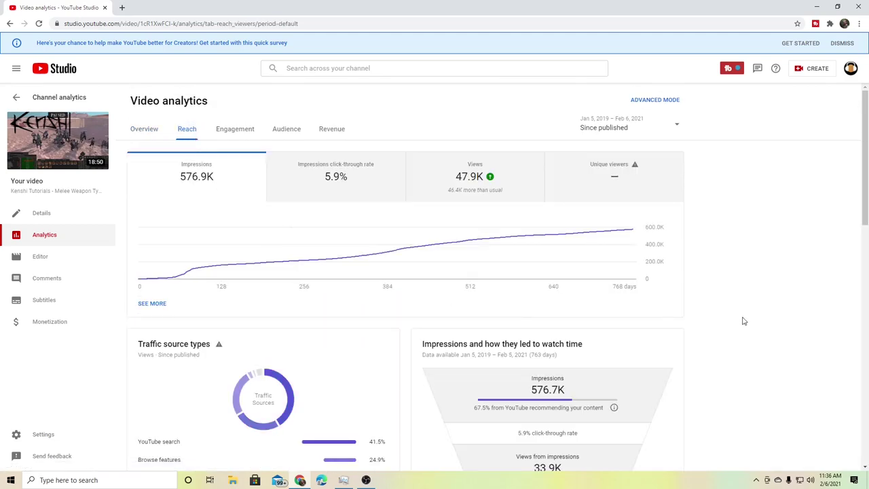
pyautogui.scroll(-3, 798, 295)
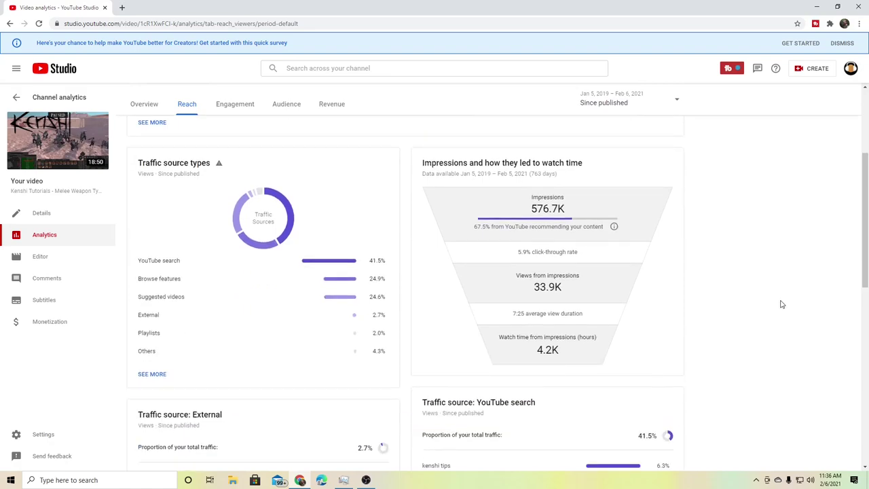
pyautogui.scroll(-2, 782, 304)
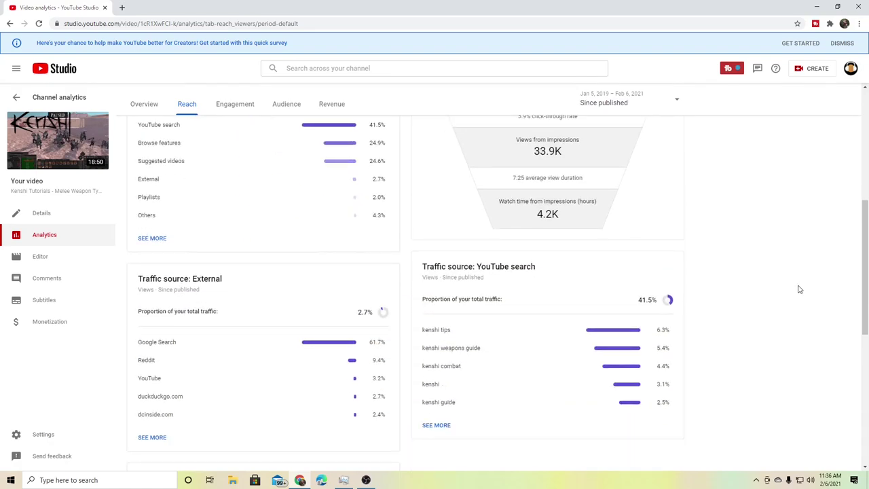
pyautogui.scroll(-4, 798, 289)
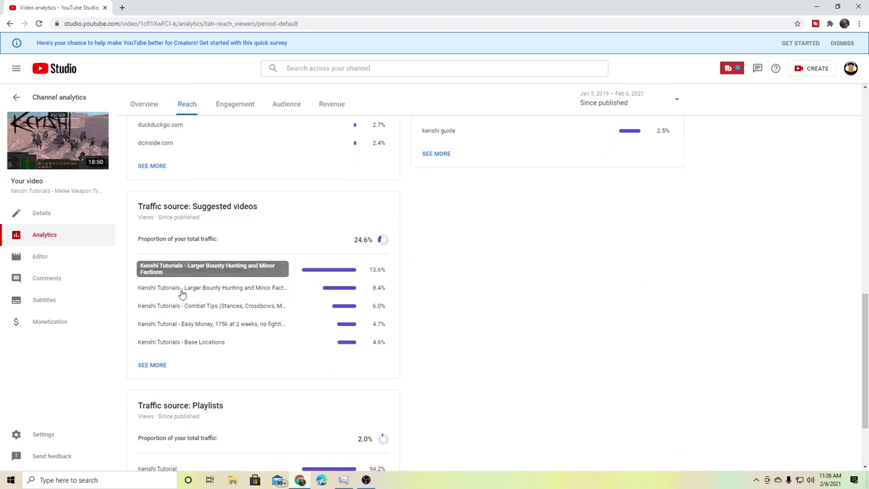
pyautogui.scroll(-2, 545, 306)
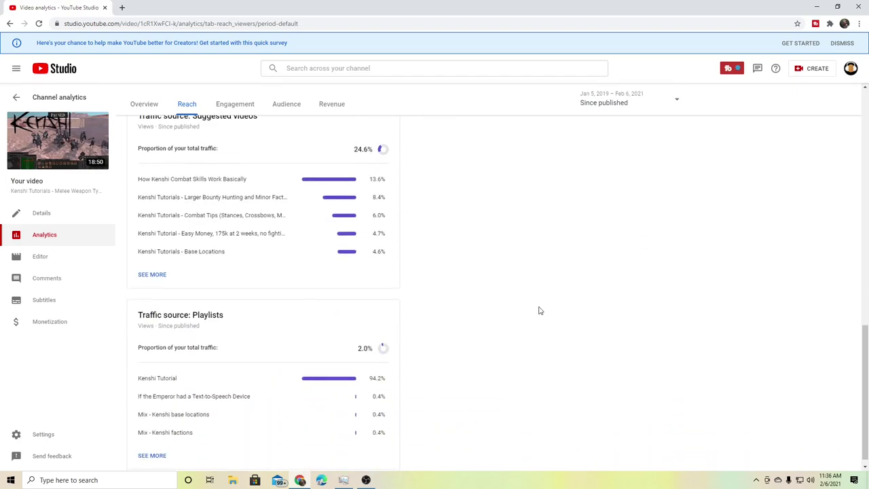
pyautogui.scroll(10, 537, 307)
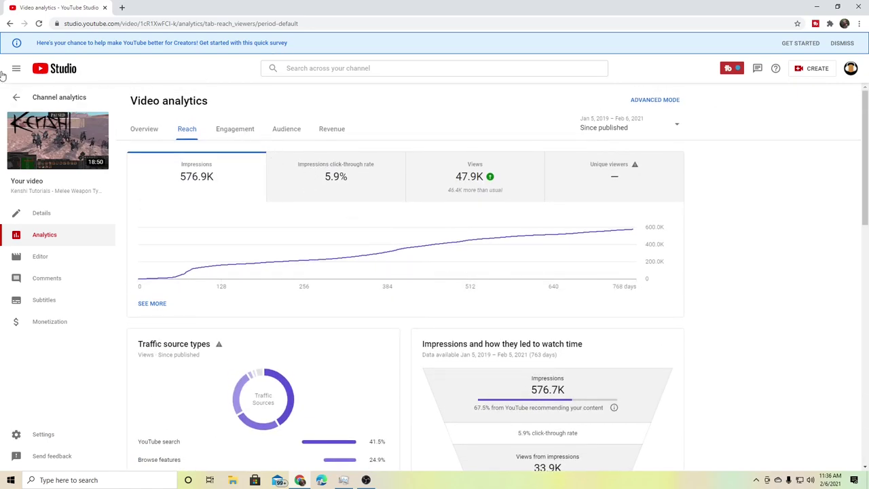
# Return to channel-wide Lifetime analytics showing 849,454 views and $628.70 estimated revenue.
pyautogui.click(16, 96)
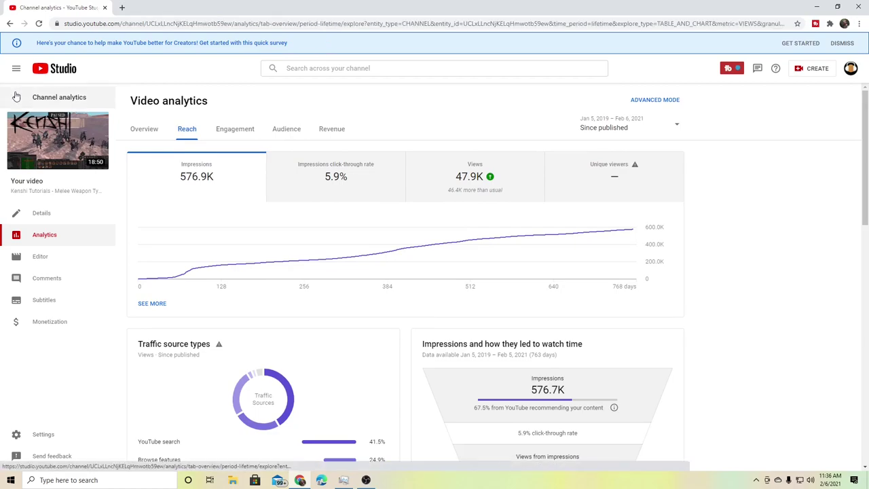
pyautogui.scroll(-3, 74, 380)
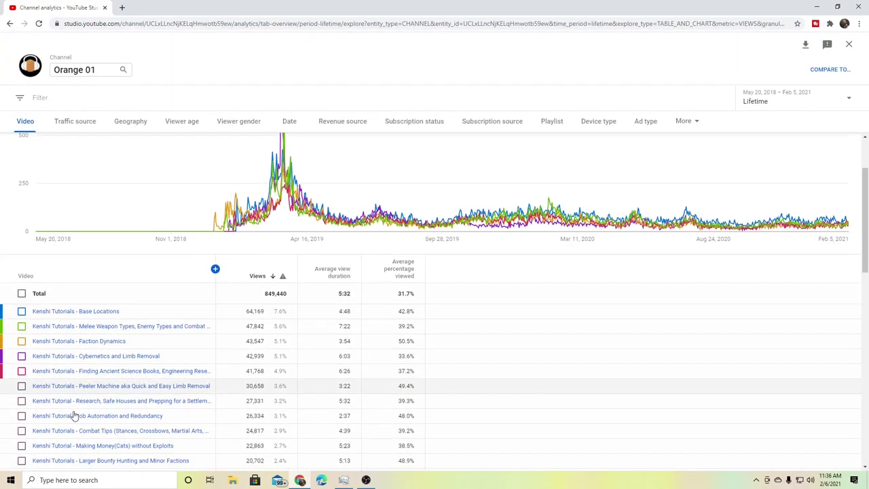
pyautogui.moveTo(79, 285)
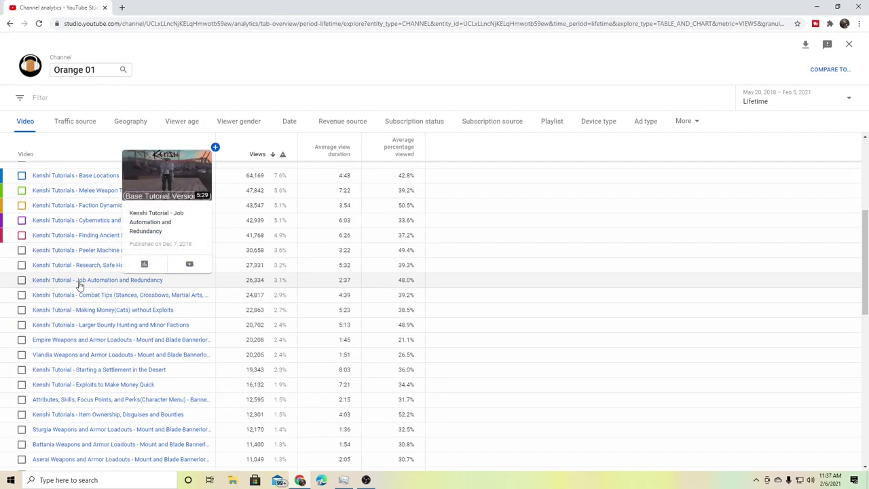
pyautogui.scroll(3, 70, 310)
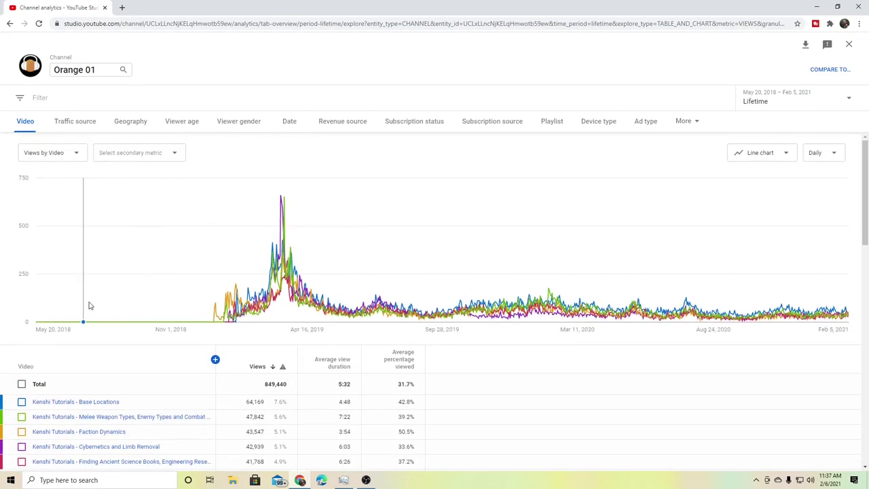
pyautogui.scroll(-3, 92, 300)
pyautogui.scroll(4, 117, 290)
# Close the detailed report and open the full list of the channel's top videos.
pyautogui.click(848, 43)
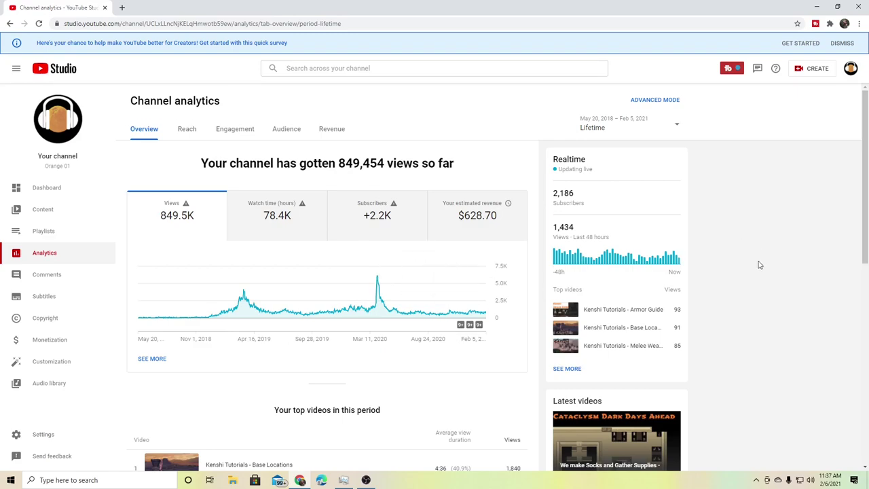
pyautogui.scroll(-3, 738, 251)
pyautogui.scroll(3, 793, 254)
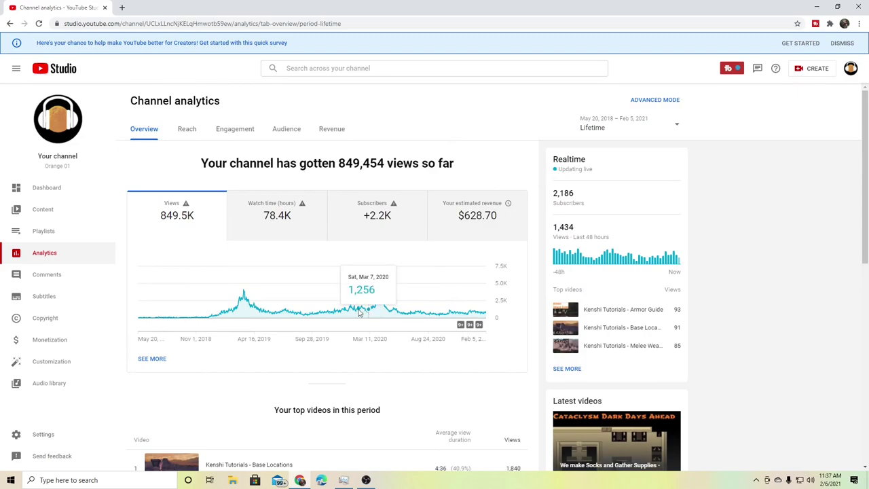
pyautogui.scroll(-4, 436, 349)
pyautogui.scroll(-3, 437, 349)
pyautogui.click(156, 399)
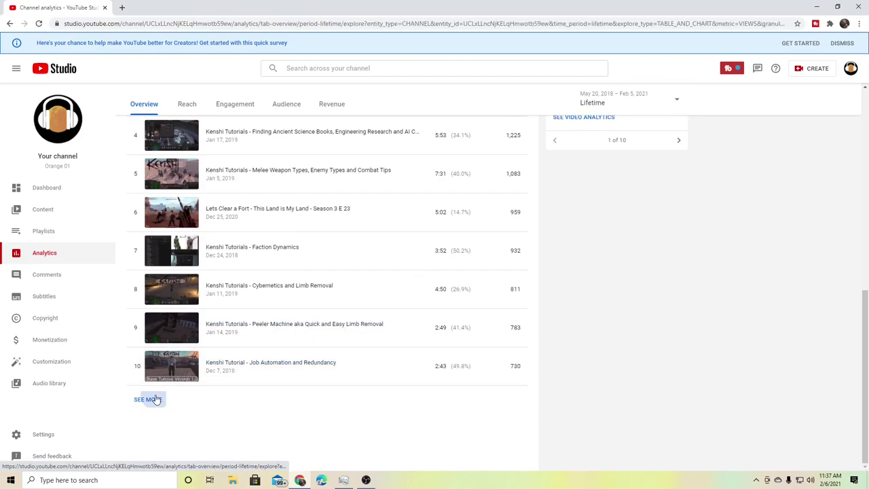
pyautogui.scroll(-5, 155, 344)
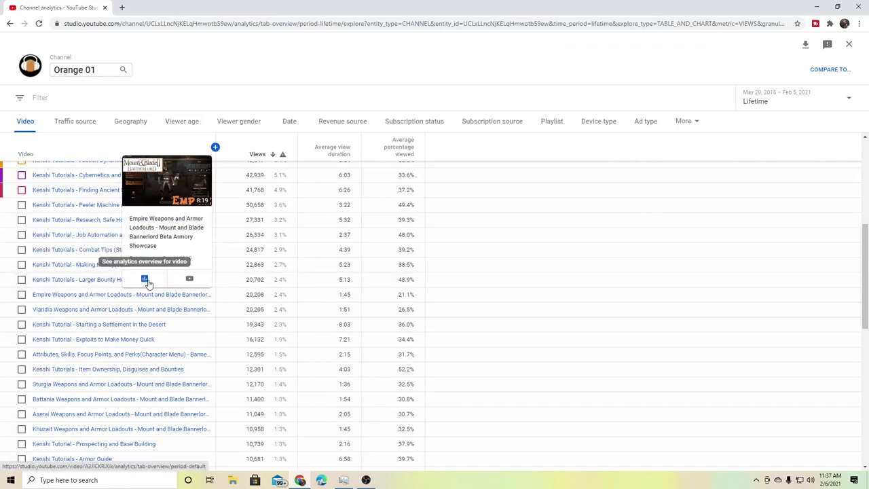
pyautogui.click(147, 281)
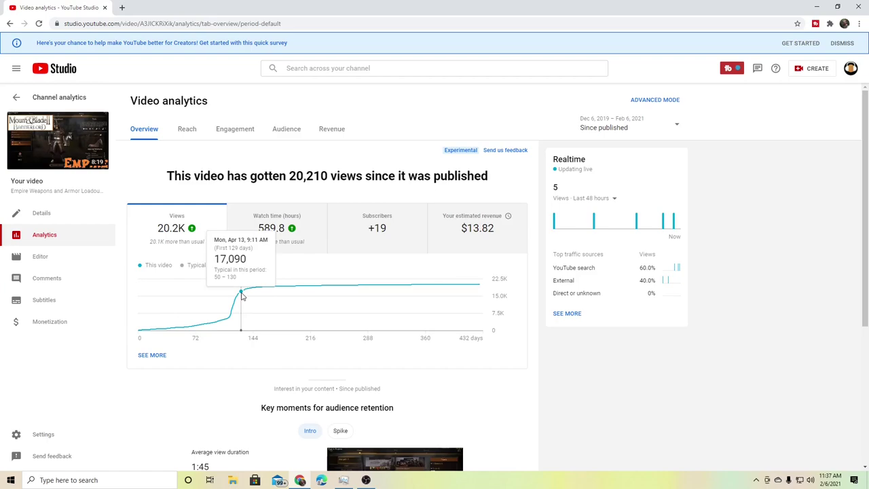
pyautogui.click(16, 99)
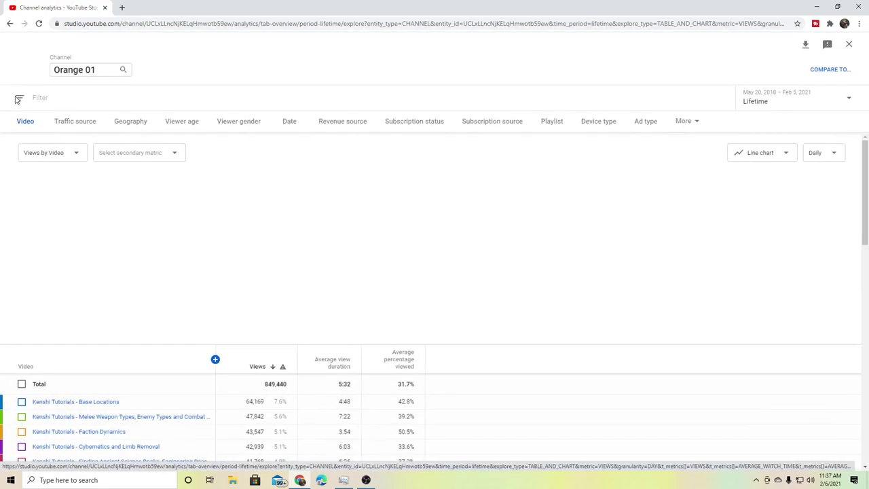
pyautogui.scroll(-3, 159, 332)
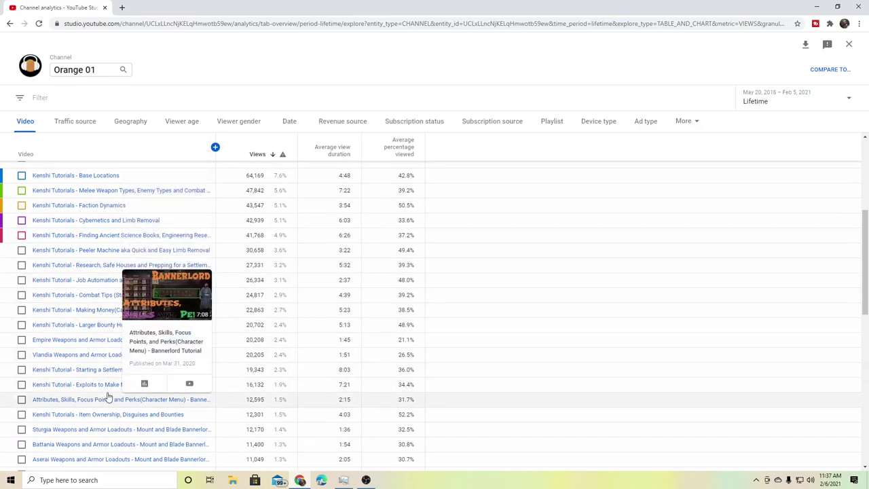
pyautogui.scroll(-1, 107, 397)
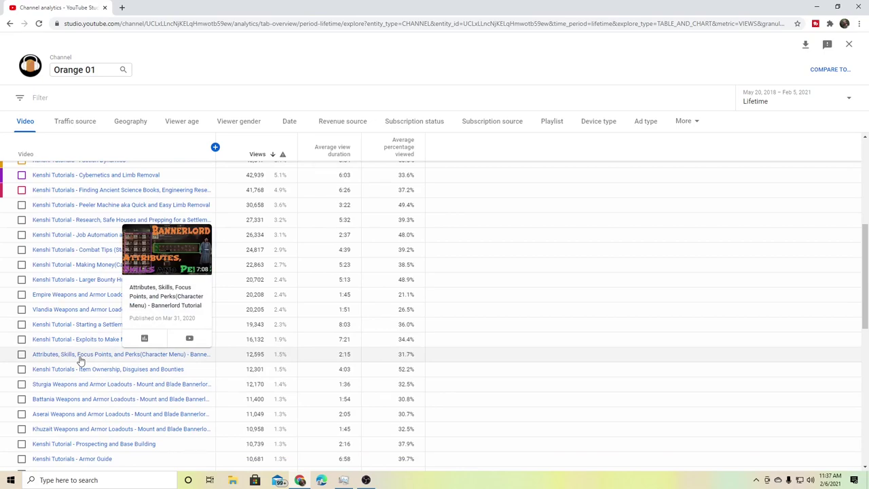
pyautogui.scroll(-2, 80, 362)
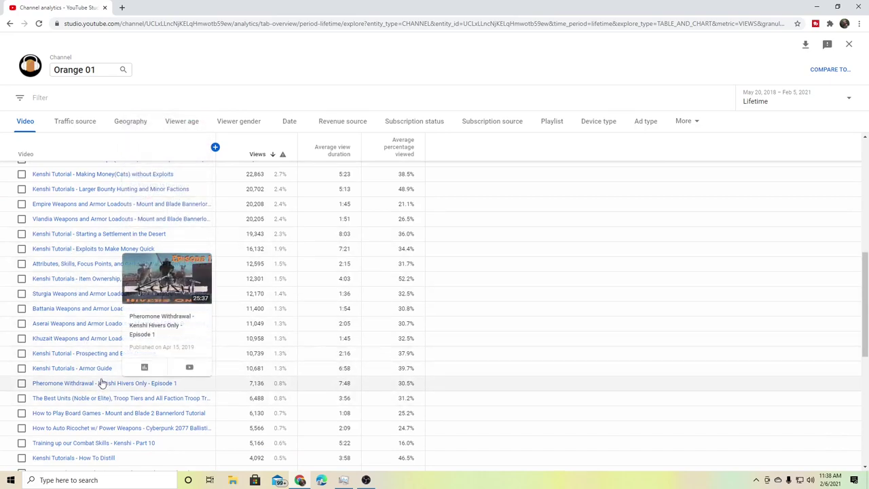
# View the Pheromone Withdrawal video's analytics, then return to the per-video report.
pyautogui.click(144, 368)
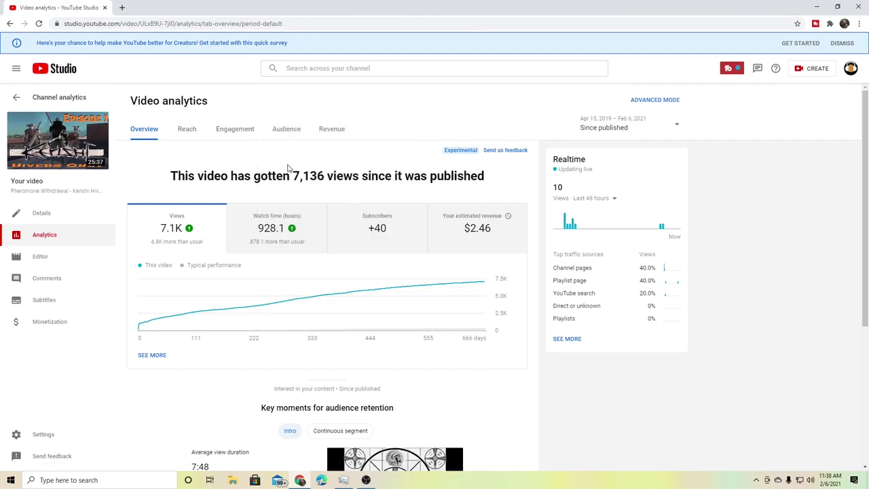
pyautogui.scroll(-3, 662, 346)
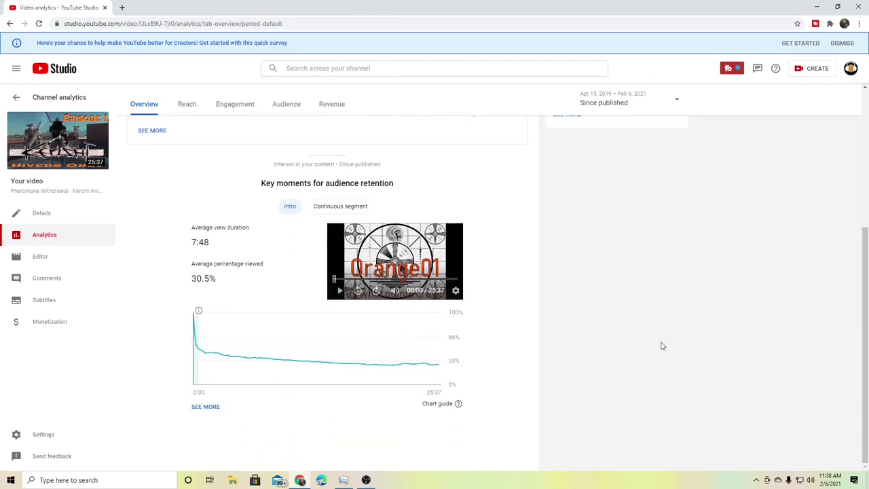
pyautogui.scroll(3, 620, 370)
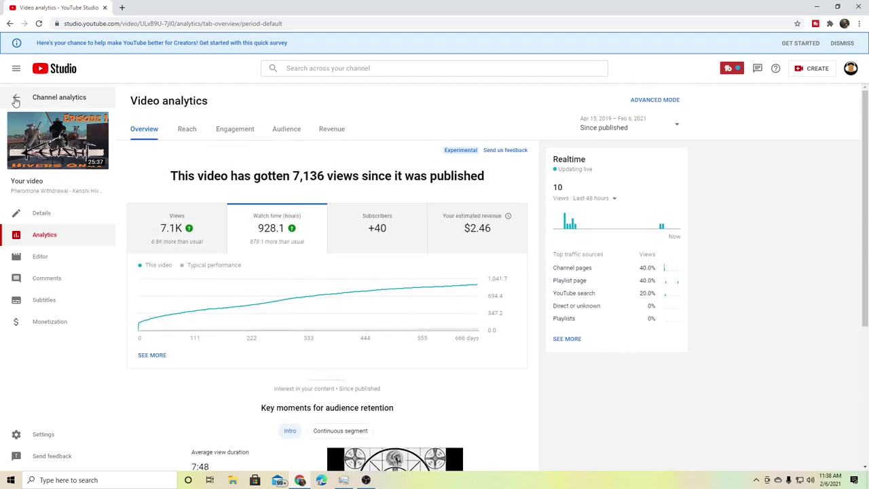
pyautogui.click(16, 97)
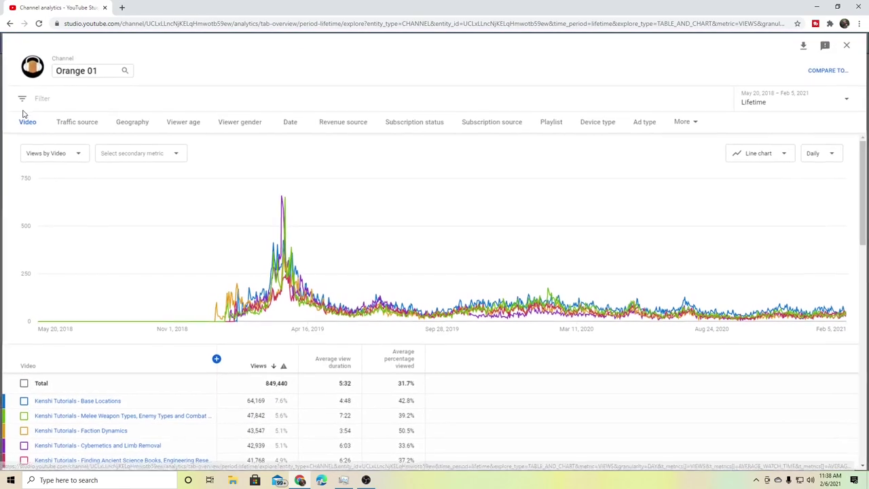
# View the Cyberpunk 2077 Auto Ricochet video's analytics, then return to the per-video report.
pyautogui.scroll(-5, 541, 414)
pyautogui.scroll(-2, 538, 404)
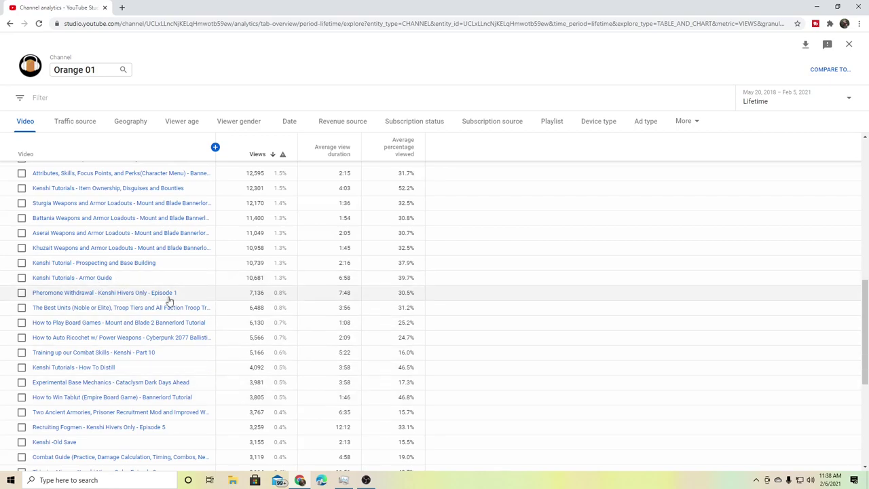
pyautogui.moveTo(168, 299)
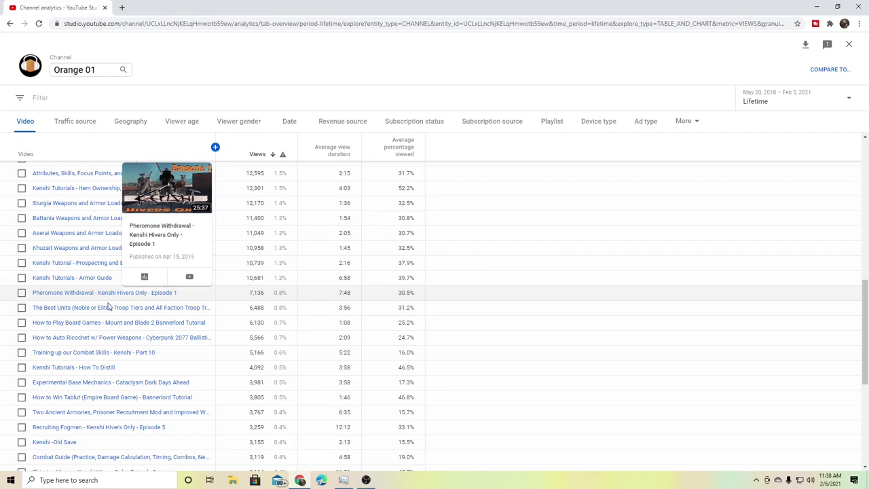
pyautogui.moveTo(116, 338)
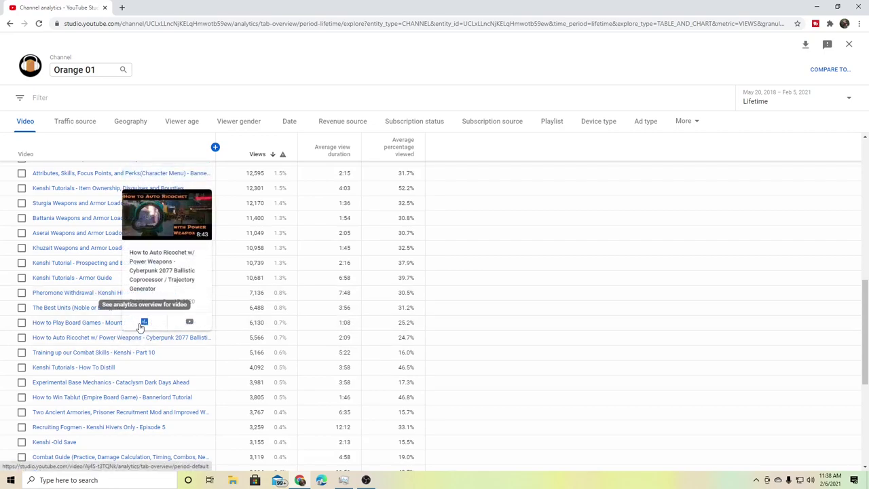
pyautogui.click(143, 321)
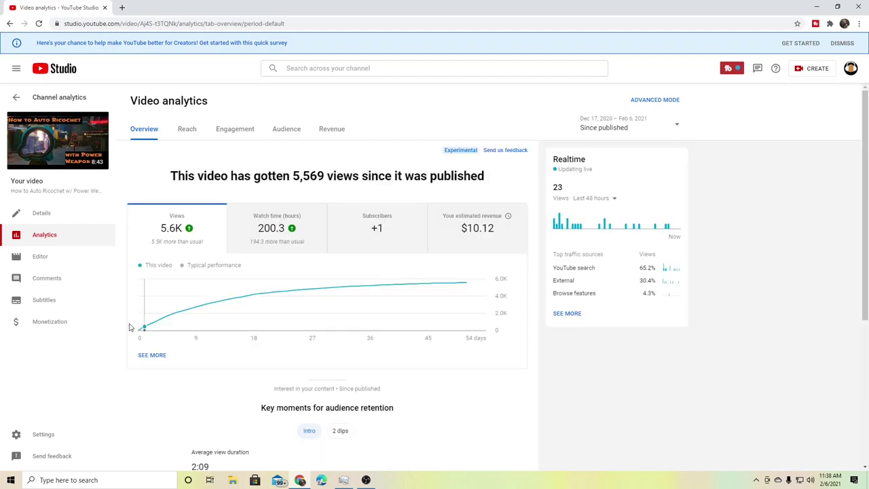
pyautogui.click(15, 99)
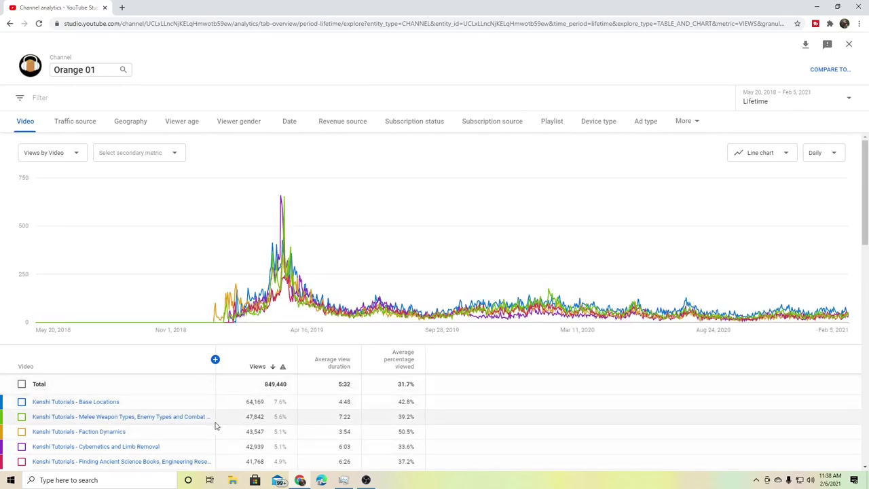
# Close the advanced report, returning to the Lifetime overview with 849.5K views.
pyautogui.scroll(-5, 212, 427)
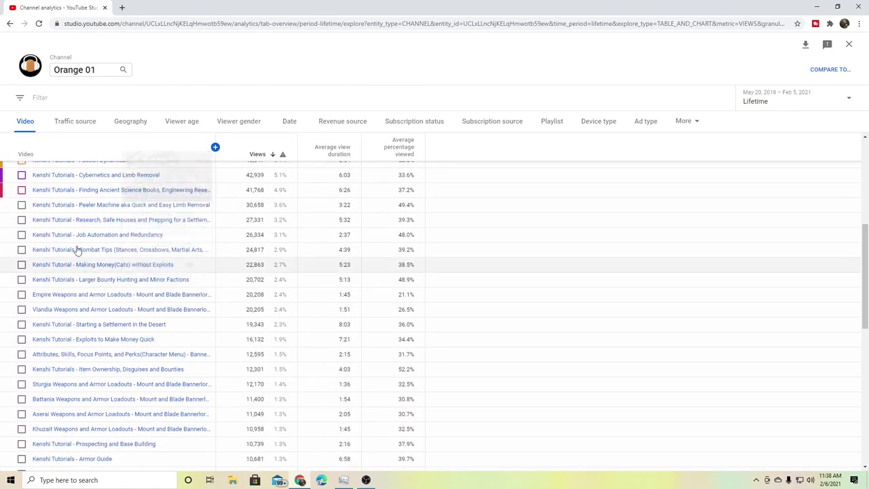
pyautogui.moveTo(72, 237)
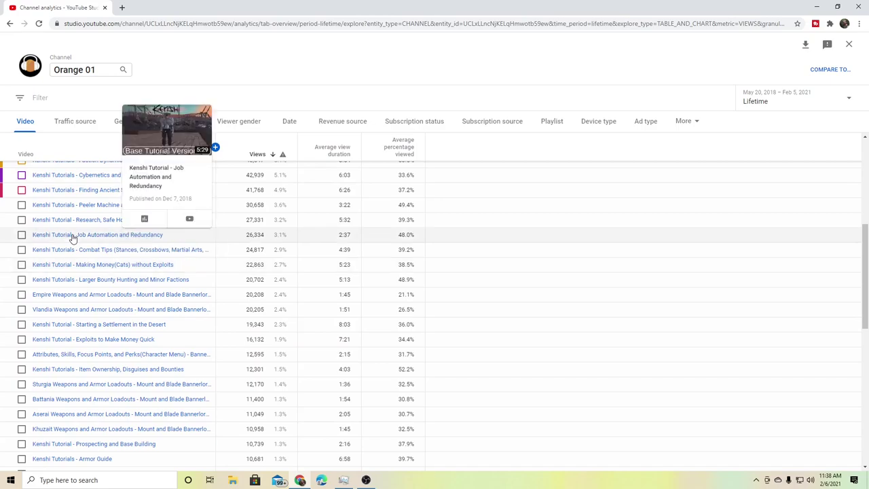
pyautogui.scroll(5, 244, 292)
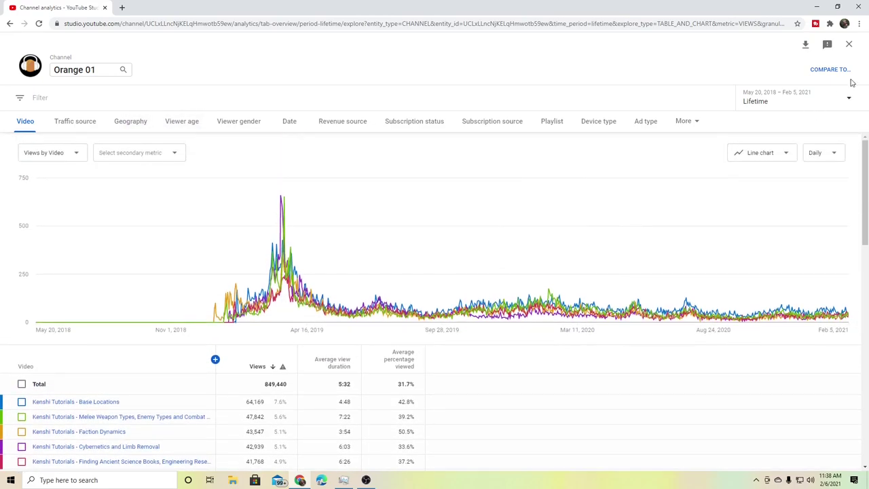
pyautogui.click(849, 45)
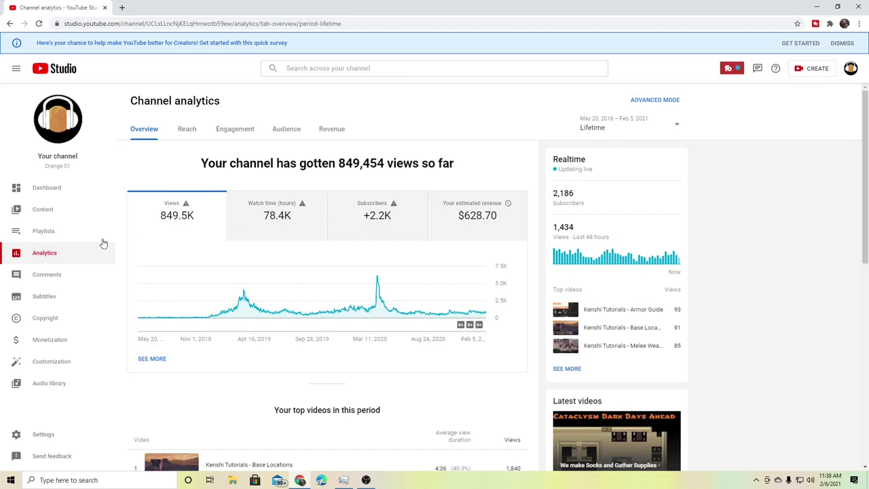
# Open Channel content and scroll through the Uploads list, from scheduled videos down and back.
pyautogui.click(39, 216)
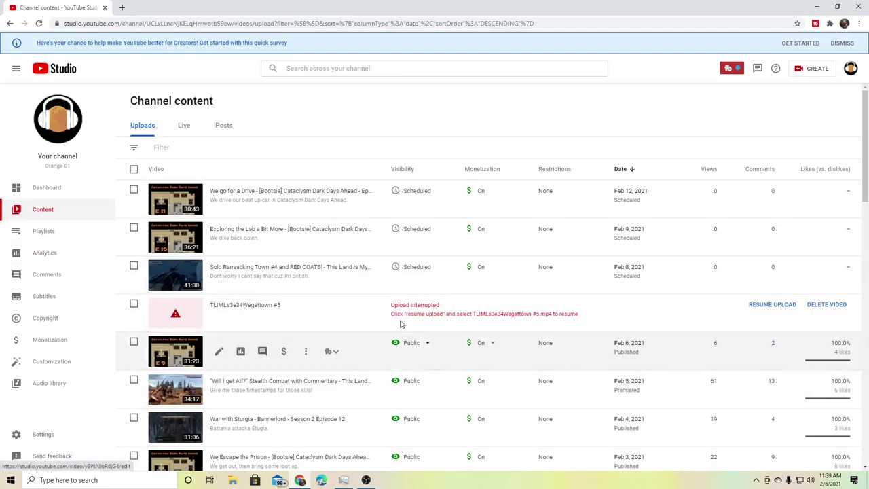
pyautogui.scroll(-3, 287, 283)
pyautogui.scroll(-3, 306, 319)
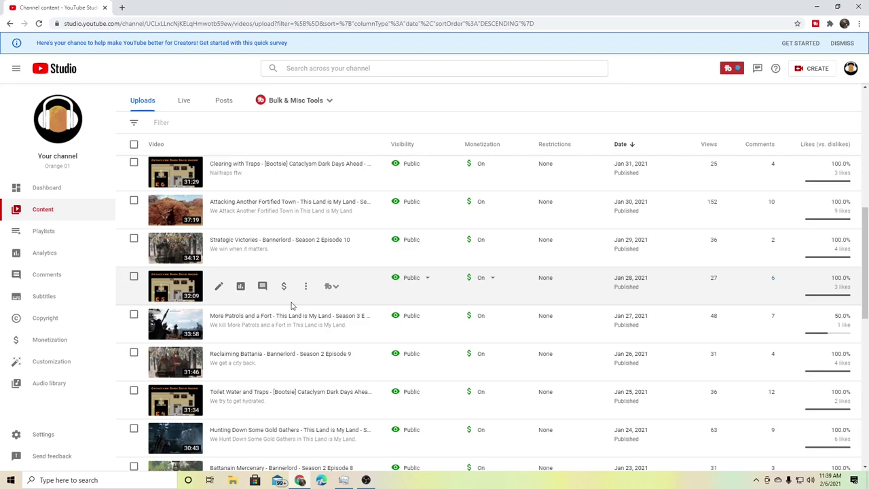
pyautogui.scroll(6, 299, 305)
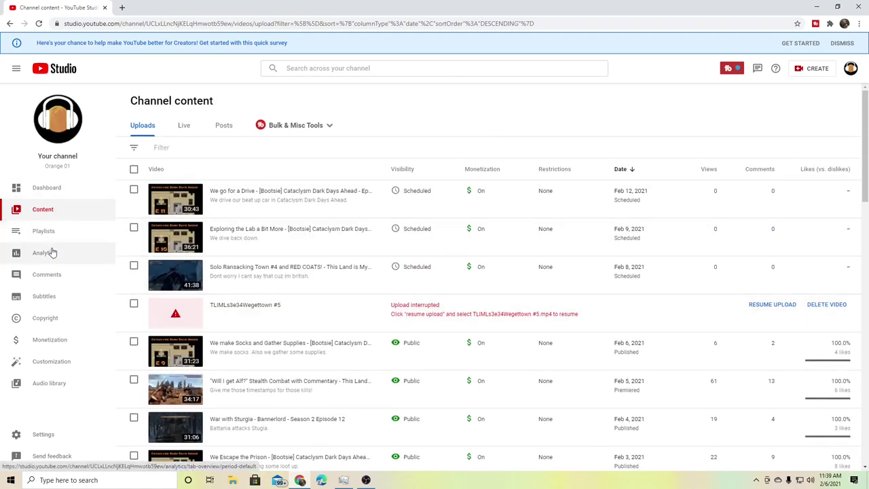
# Open the channel's Reach analytics in Advanced mode.
pyautogui.click(52, 253)
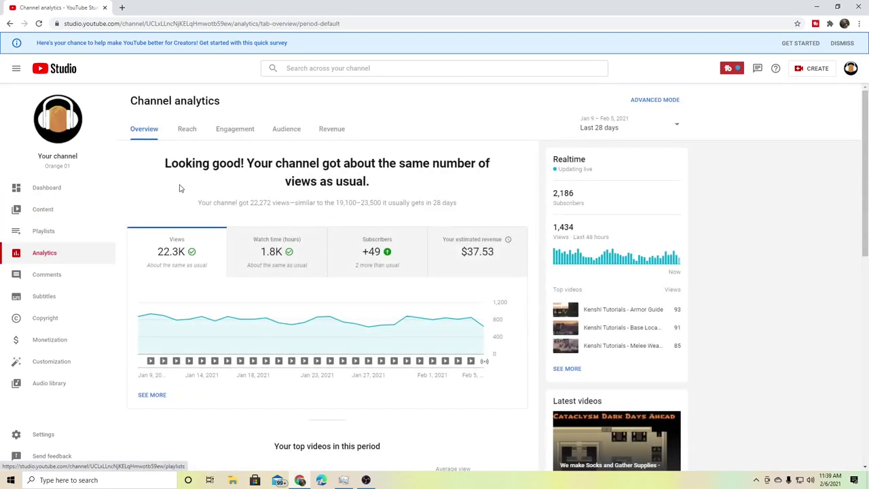
pyautogui.scroll(-4, 189, 180)
pyautogui.scroll(4, 188, 156)
pyautogui.click(187, 132)
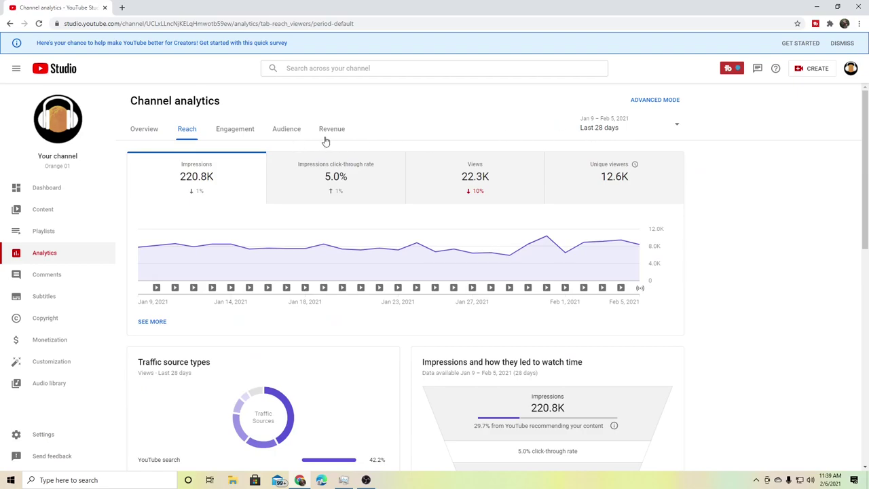
pyautogui.click(659, 101)
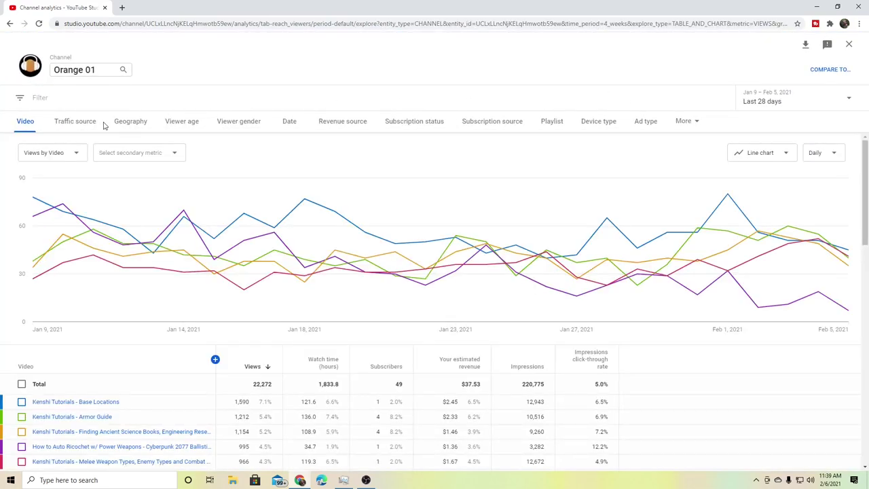
# Break views down by Playlist over the Lifetime range.
pyautogui.click(551, 122)
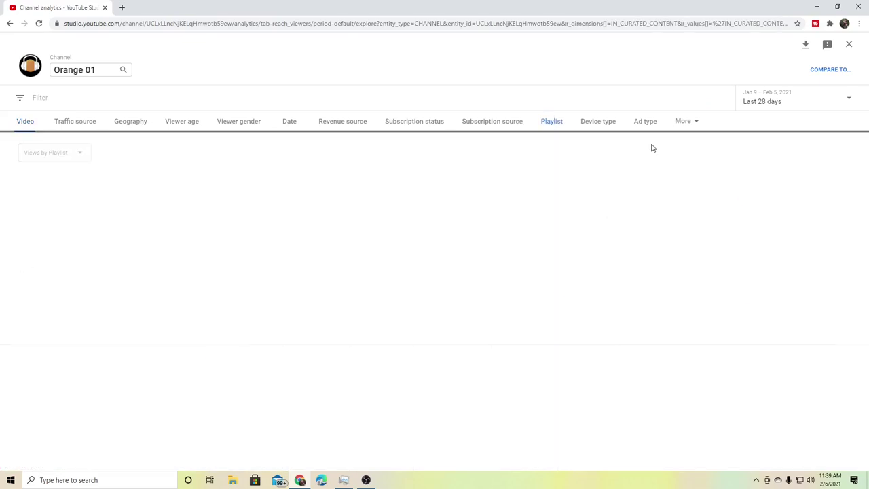
pyautogui.click(771, 101)
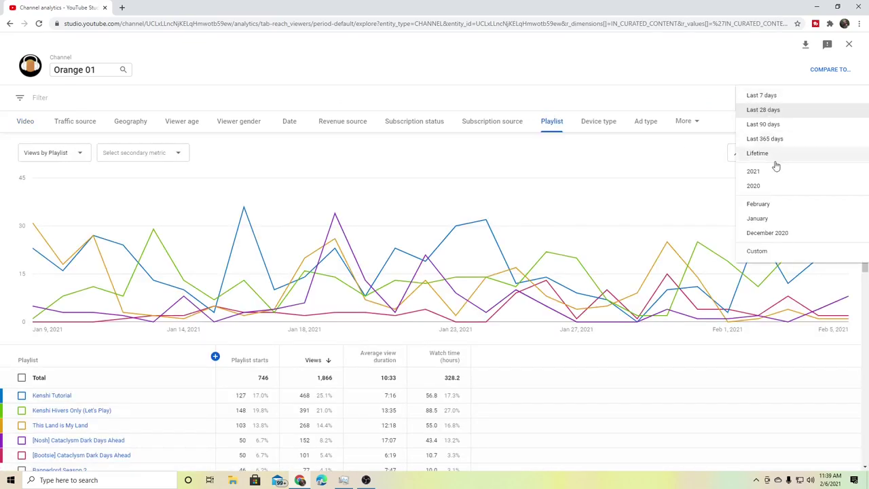
pyautogui.click(758, 153)
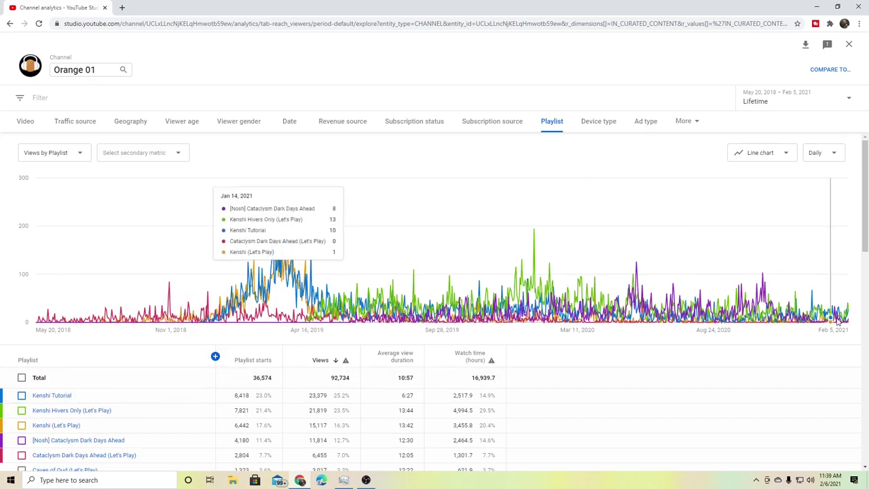
# Chart Kenshi Tutorial, Kenshi Hivers Only and Kenshi (Let's Play) playlists individually, restoring all after each.
pyautogui.click(22, 396)
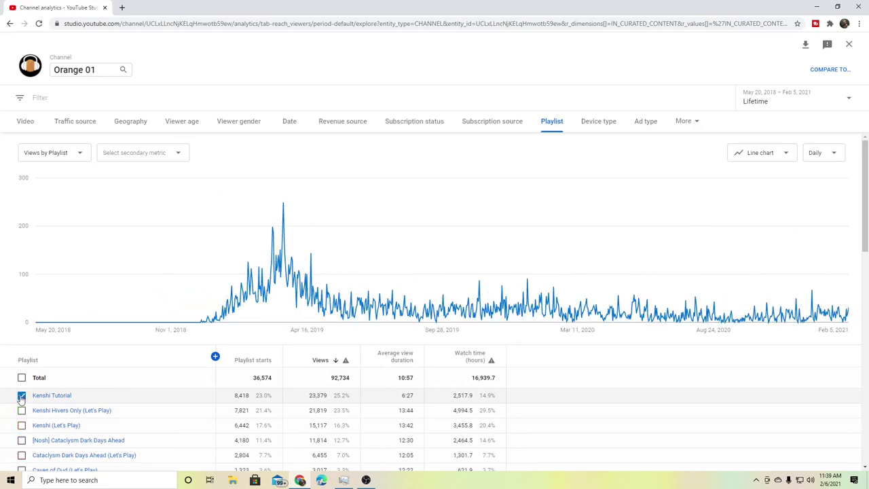
pyautogui.click(22, 397)
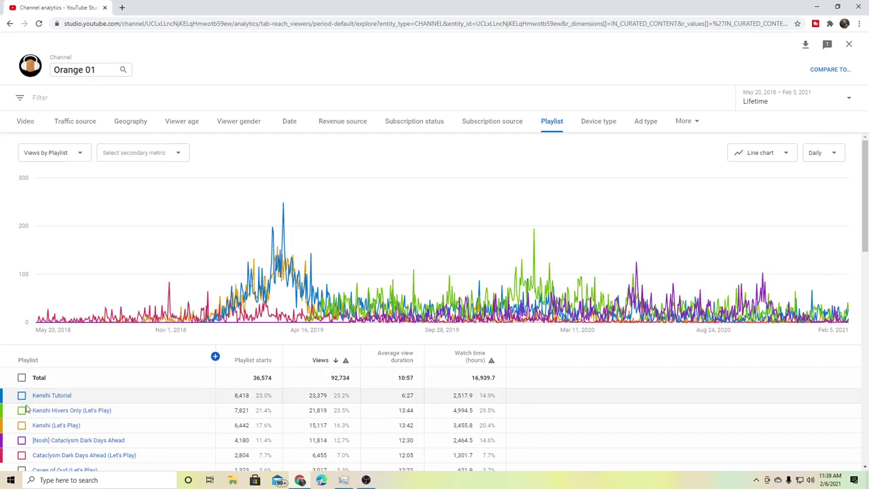
pyautogui.click(23, 411)
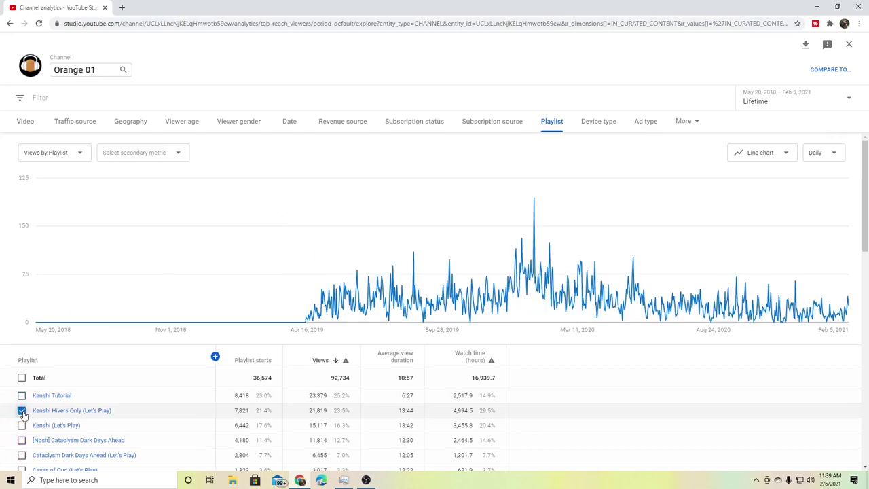
pyautogui.click(22, 412)
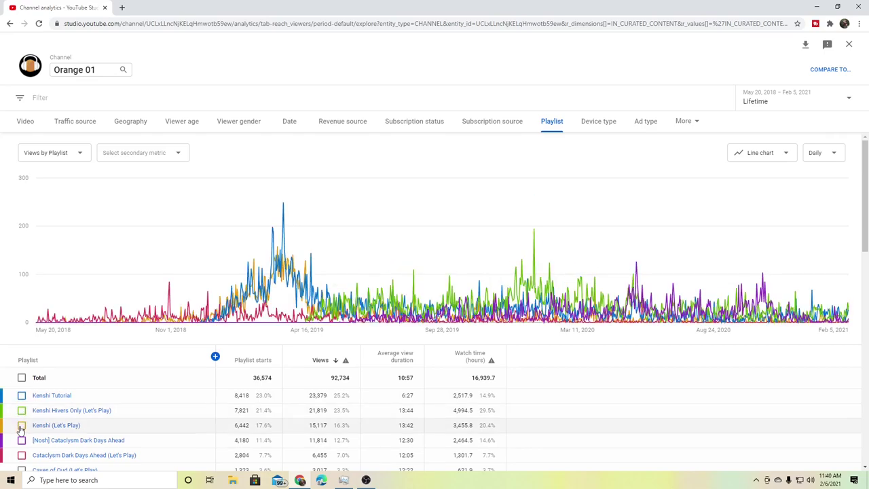
pyautogui.click(22, 425)
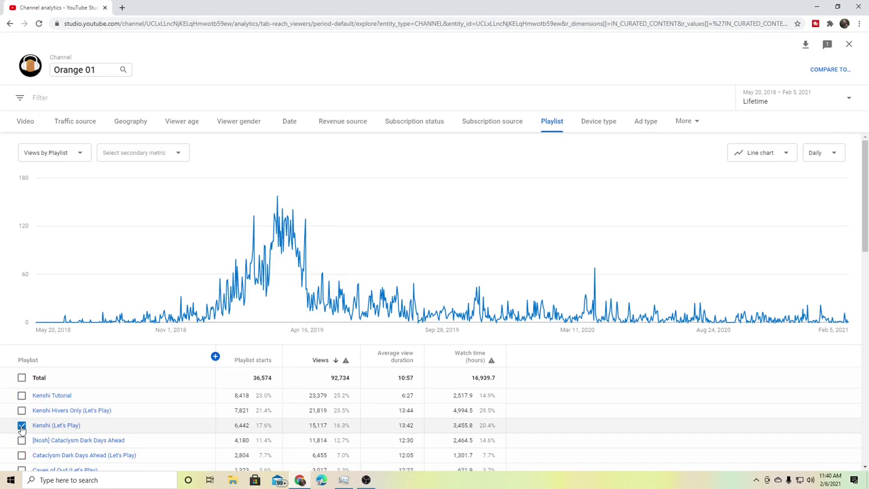
pyautogui.click(22, 426)
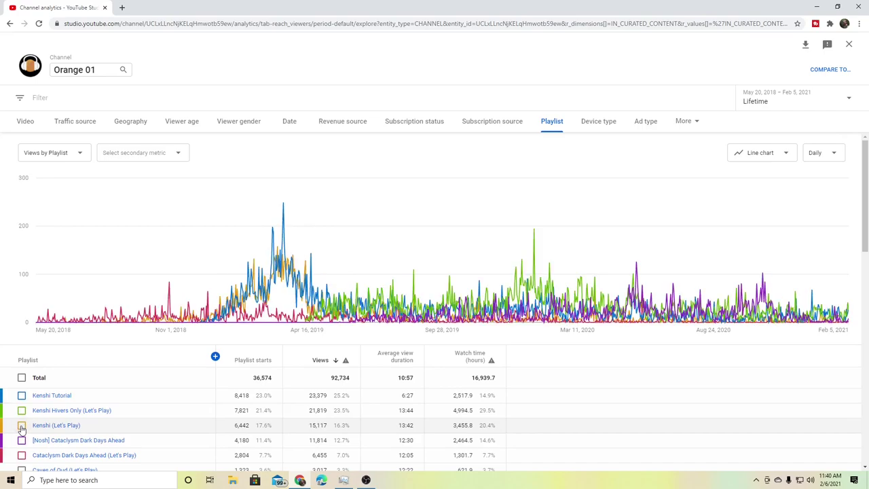
# Chart the Cataclysm Dark Days Ahead and Caves of Qud playlists individually, restoring all each time.
pyautogui.scroll(-1, 21, 428)
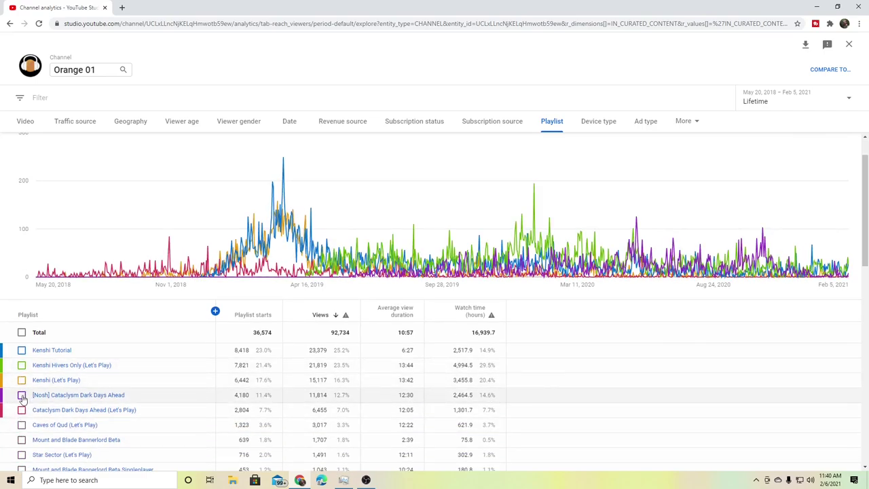
pyautogui.click(22, 396)
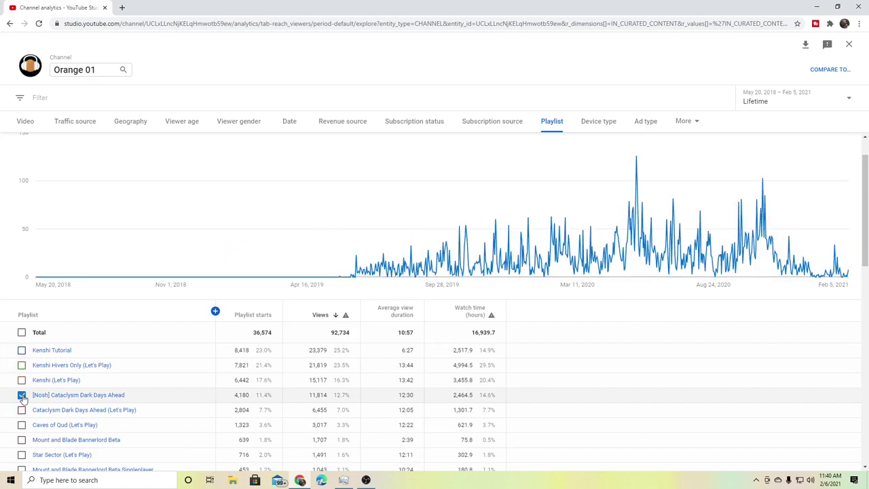
pyautogui.moveTo(81, 395)
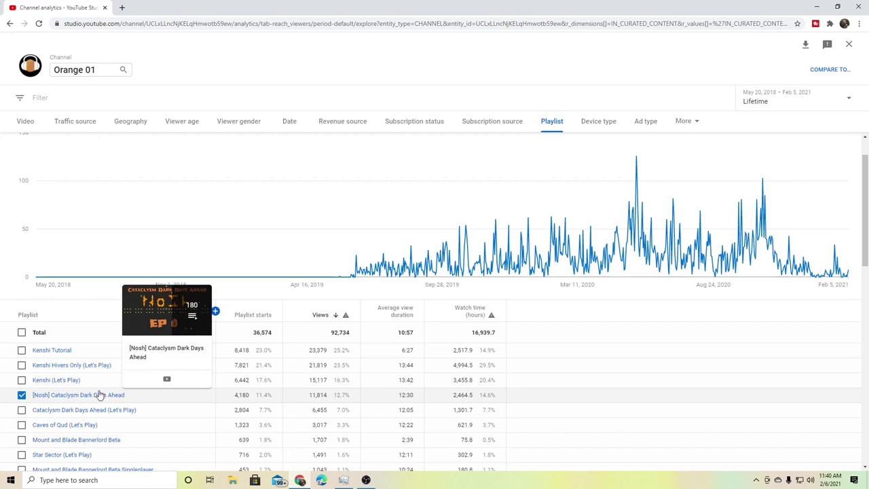
pyautogui.moveTo(75, 411)
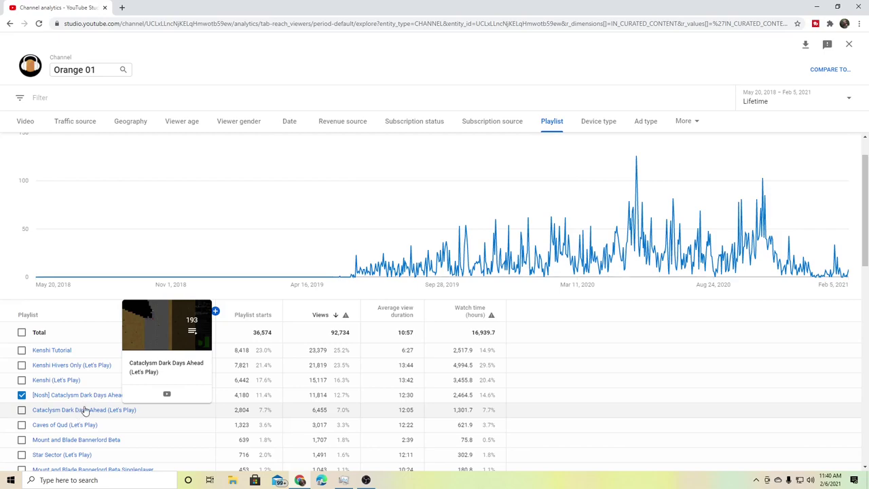
pyautogui.click(22, 394)
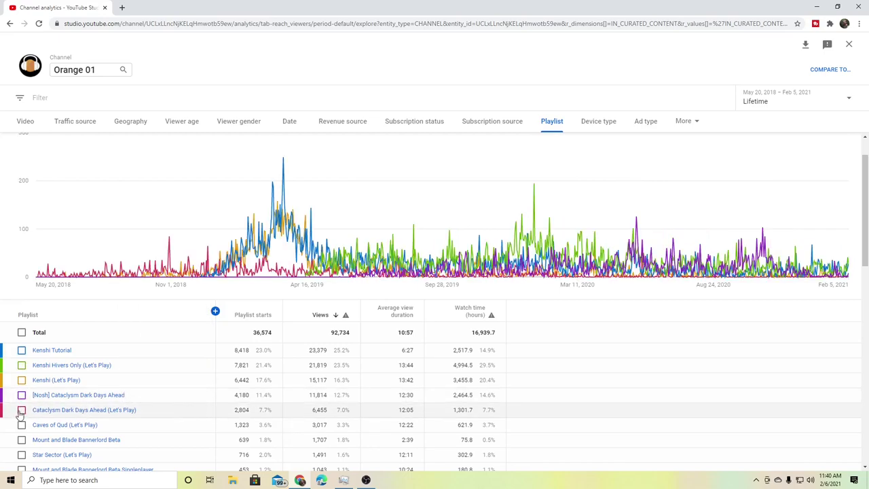
pyautogui.click(22, 410)
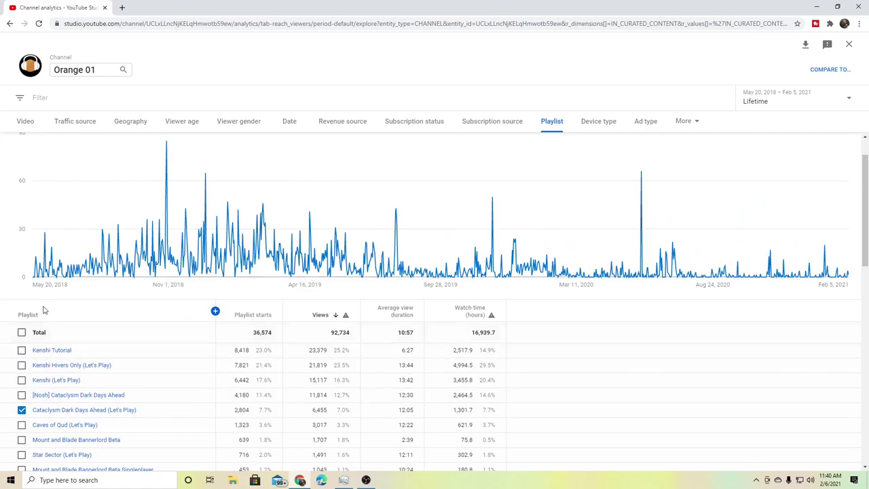
pyautogui.click(21, 410)
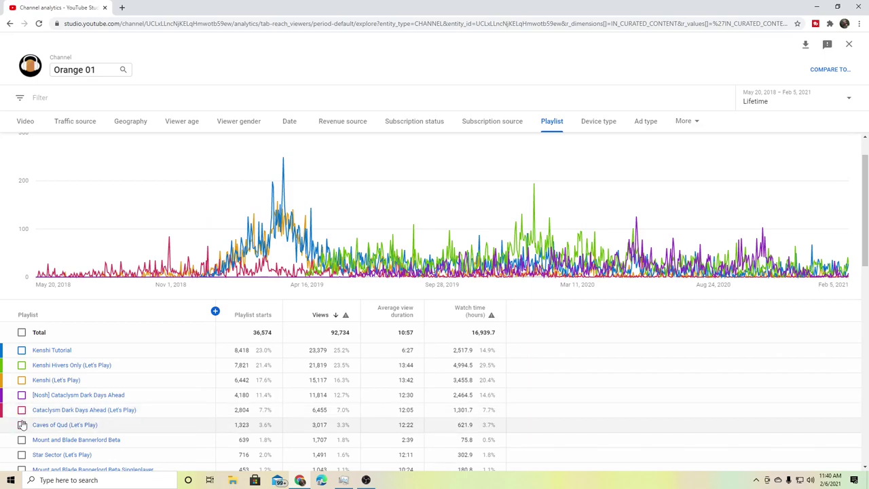
pyautogui.click(22, 425)
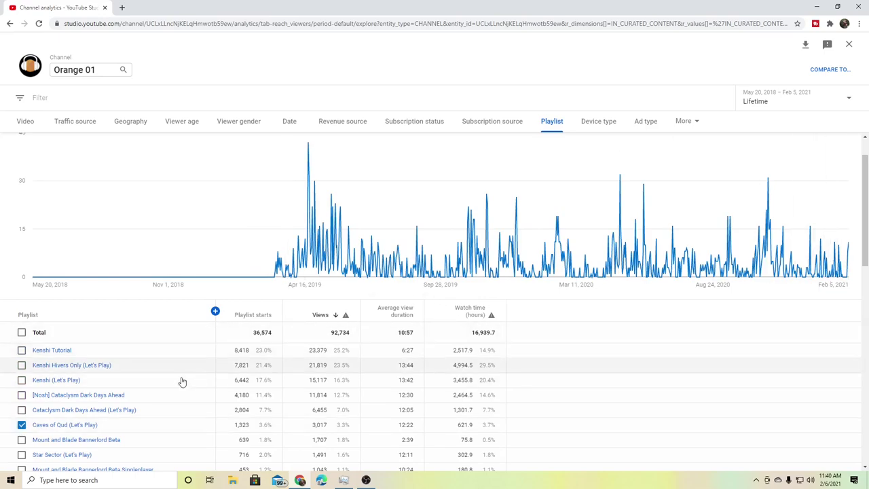
pyautogui.click(22, 425)
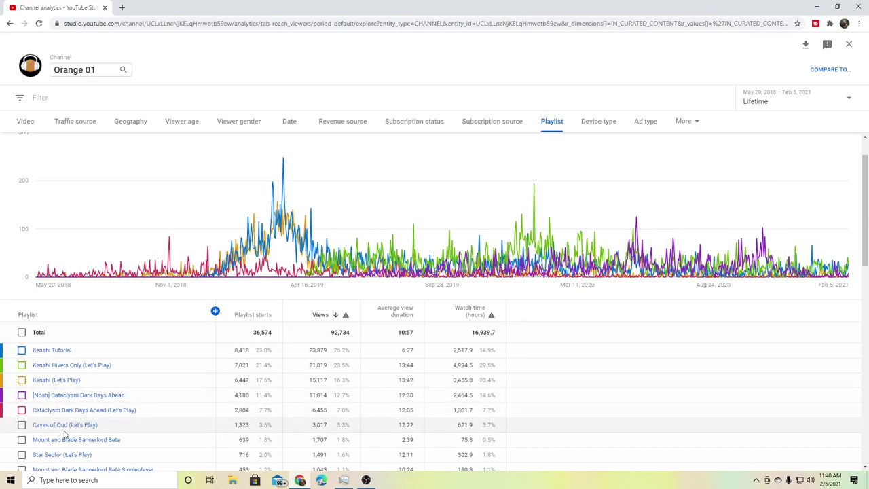
pyautogui.click(21, 425)
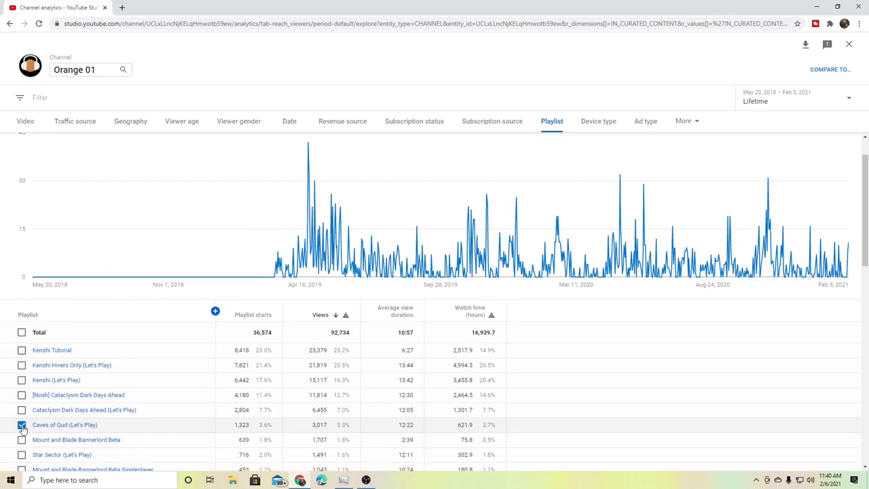
pyautogui.click(21, 425)
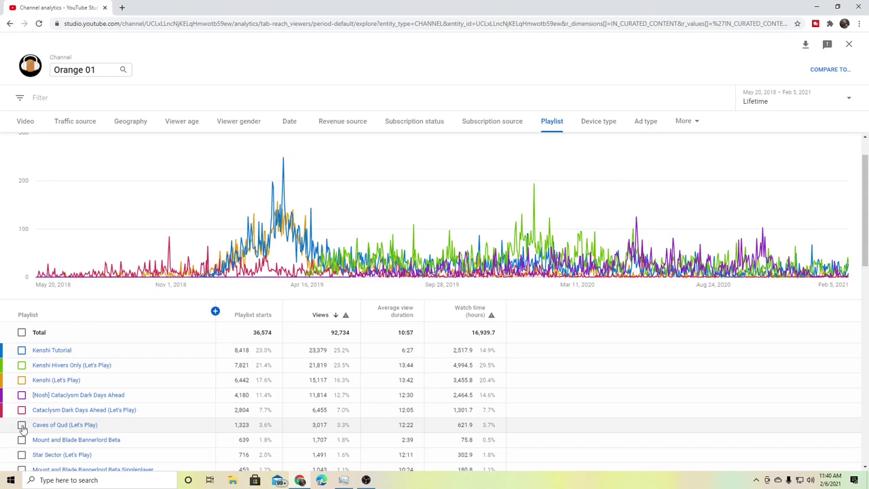
# Chart the Mount and Blade Bannerlord Beta and Star Sector (Let's Play) playlists alone, restoring all.
pyautogui.scroll(-1, 23, 426)
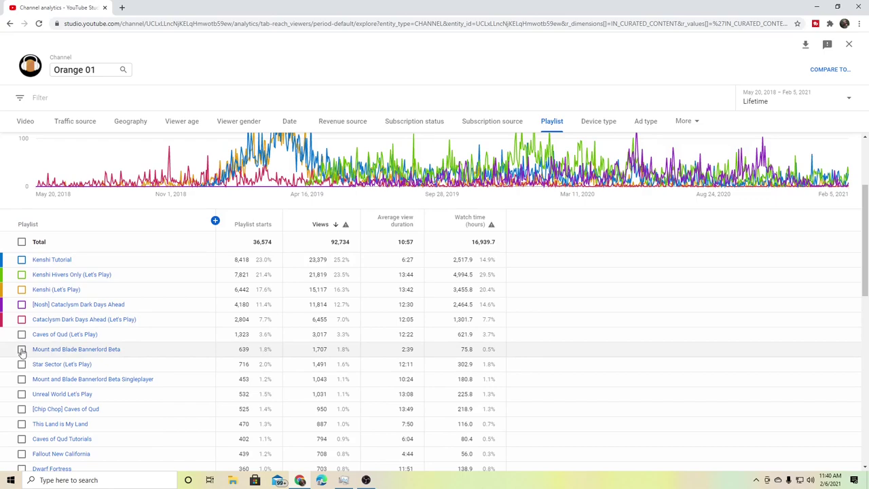
pyautogui.click(21, 350)
pyautogui.scroll(1, 41, 359)
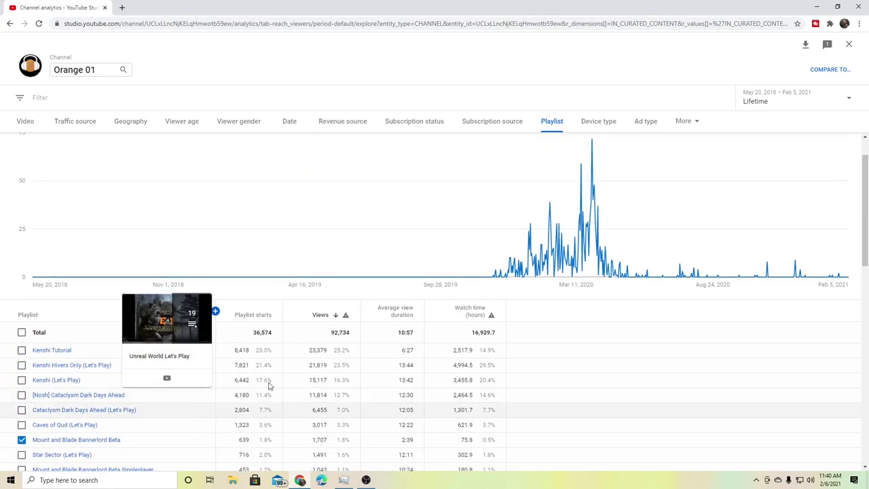
pyautogui.click(22, 440)
pyautogui.scroll(-1, 21, 440)
pyautogui.click(22, 410)
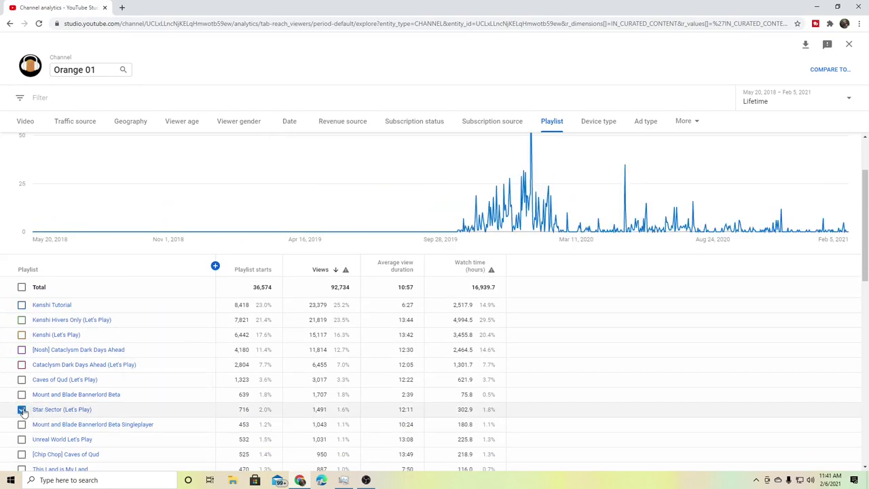
pyautogui.click(22, 409)
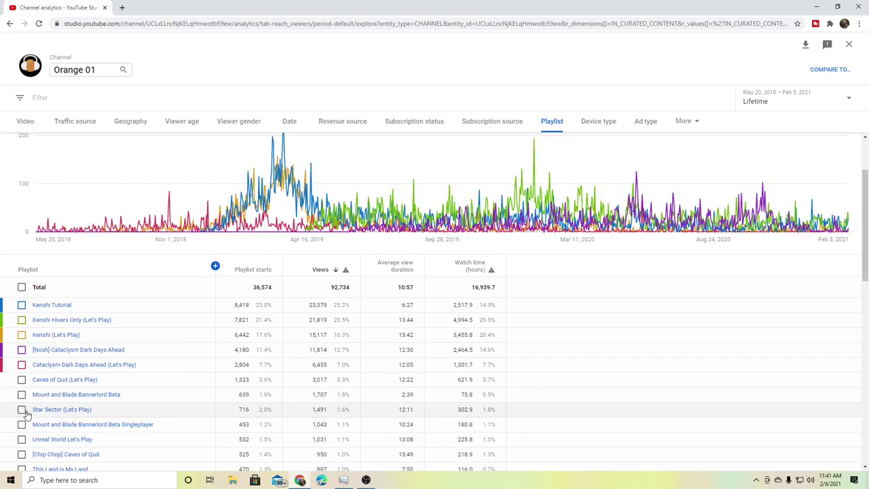
pyautogui.scroll(-1, 24, 412)
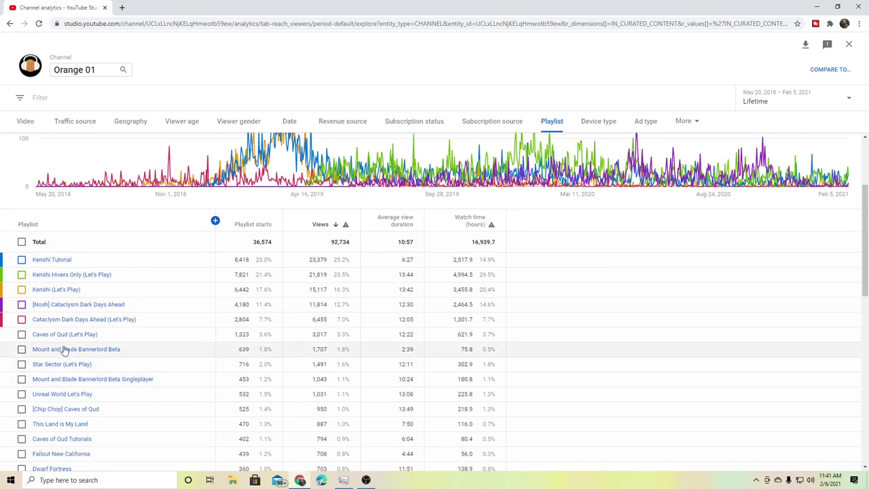
# Open the Unreal World Let's Play playlist report, then close Advanced mode back to Reach.
pyautogui.moveTo(58, 399)
pyautogui.click(74, 400)
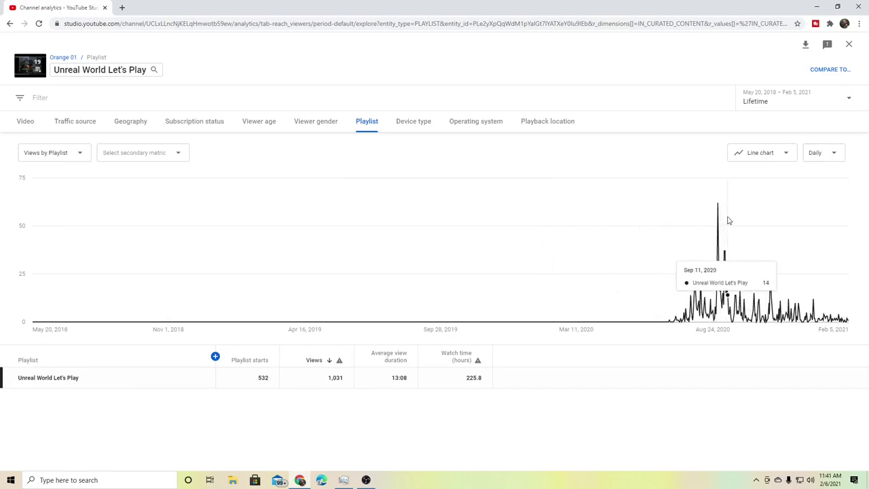
pyautogui.click(849, 44)
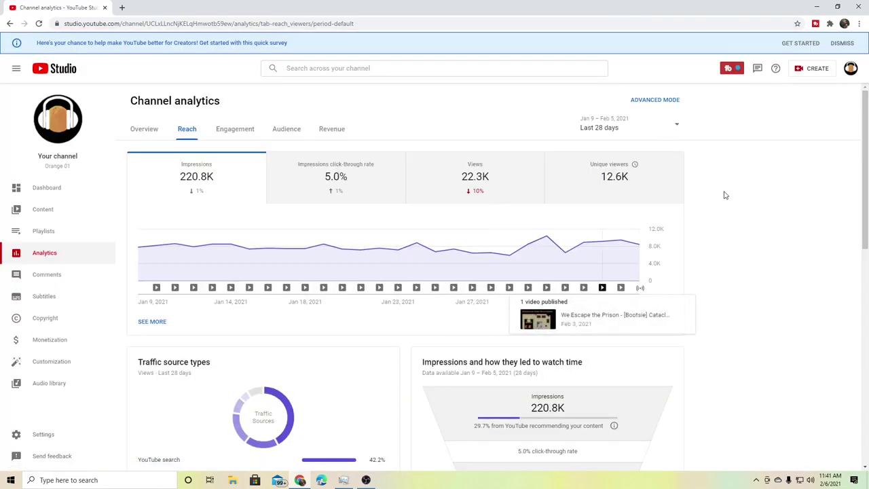
pyautogui.click(653, 100)
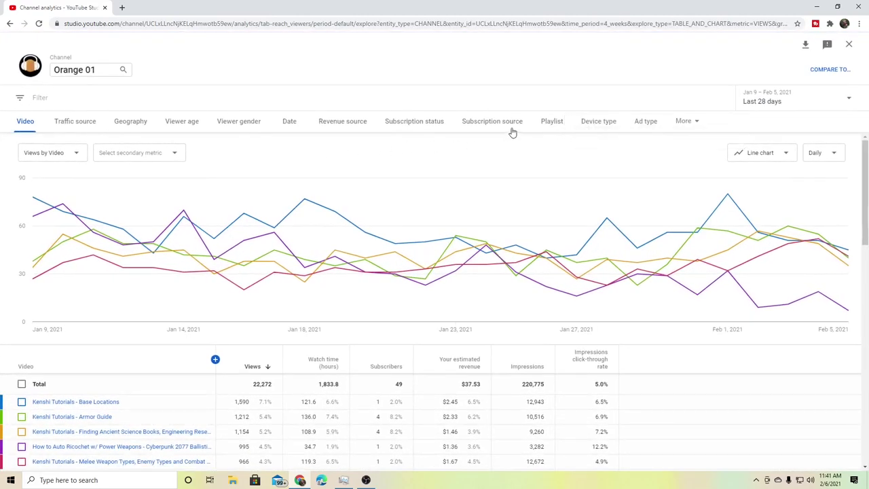
pyautogui.click(548, 121)
pyautogui.scroll(-2, 119, 392)
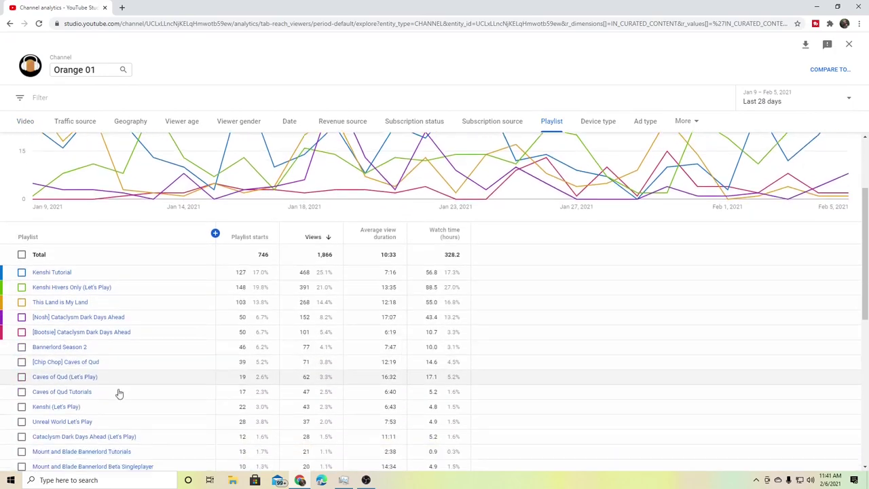
pyautogui.scroll(-1, 119, 392)
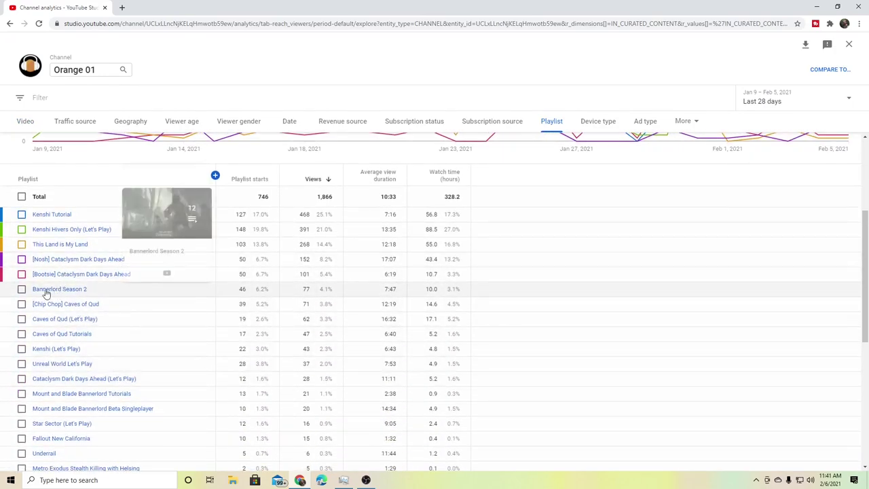
pyautogui.scroll(3, 59, 317)
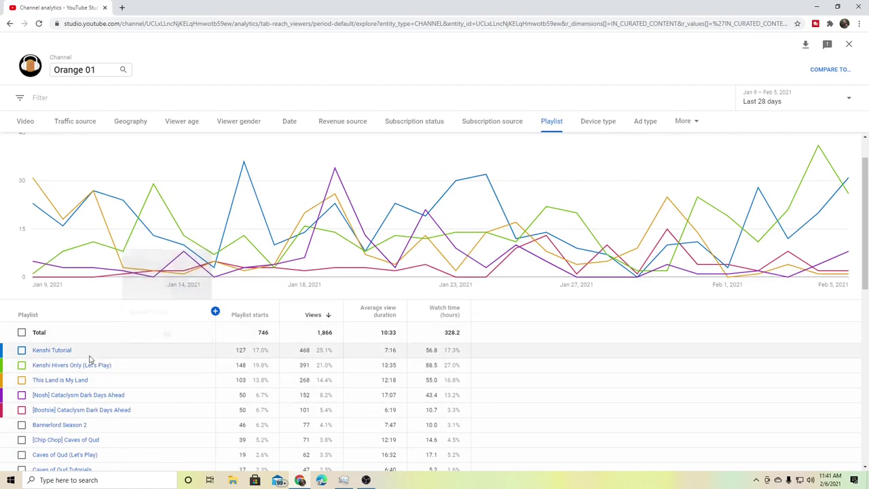
pyautogui.moveTo(58, 384)
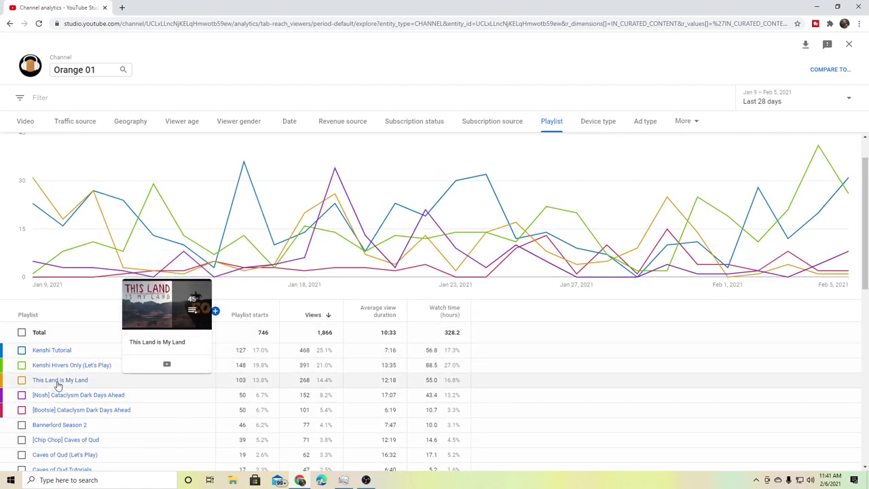
pyautogui.click(21, 380)
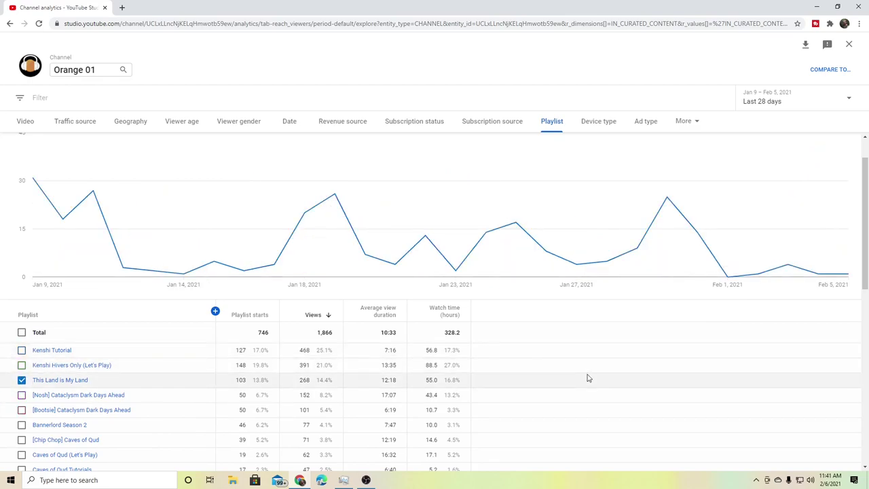
pyautogui.click(776, 100)
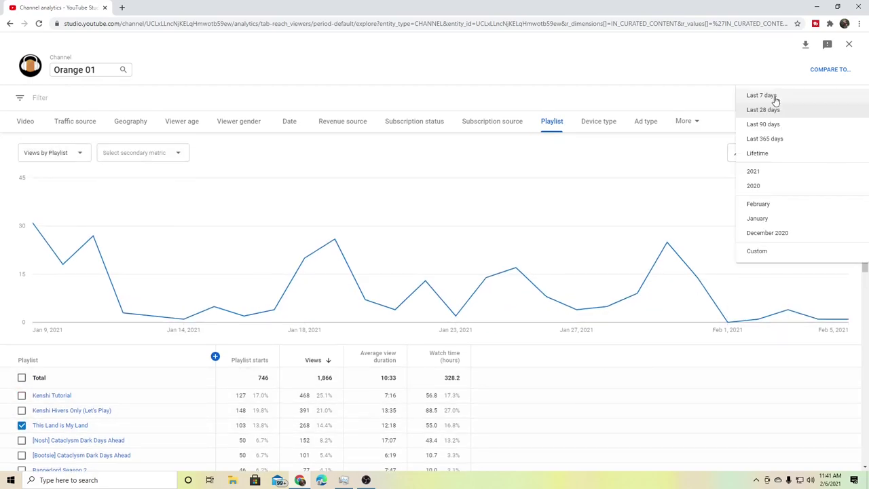
pyautogui.click(778, 124)
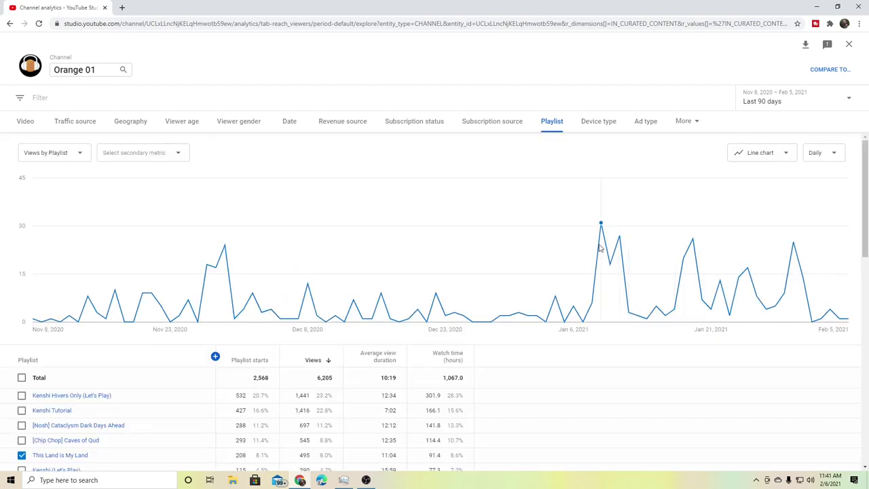
pyautogui.click(778, 102)
pyautogui.click(770, 141)
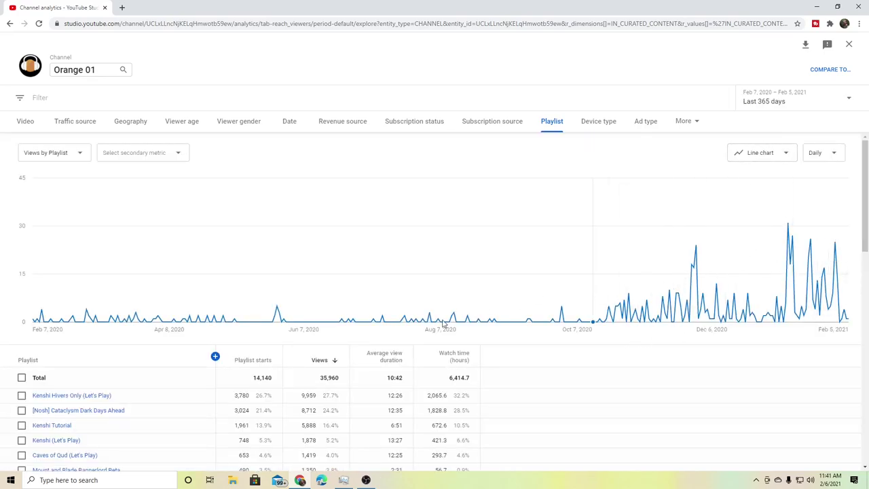
pyautogui.scroll(-2, 86, 402)
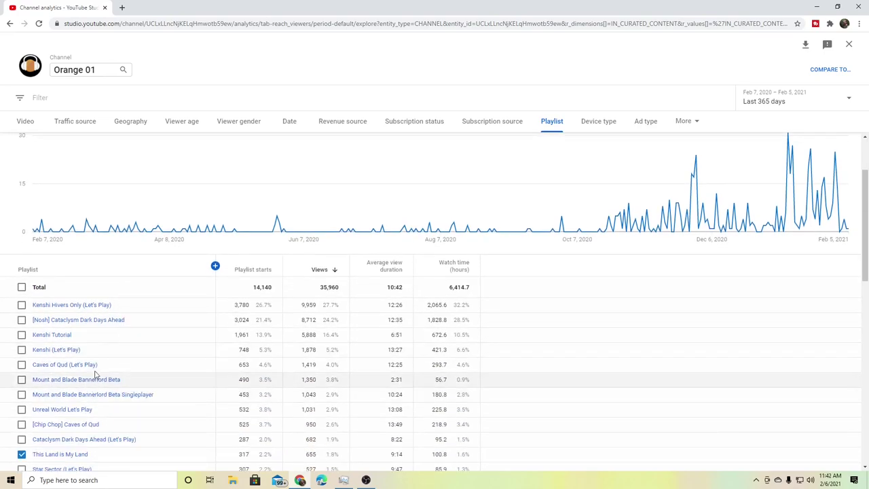
pyautogui.moveTo(88, 386)
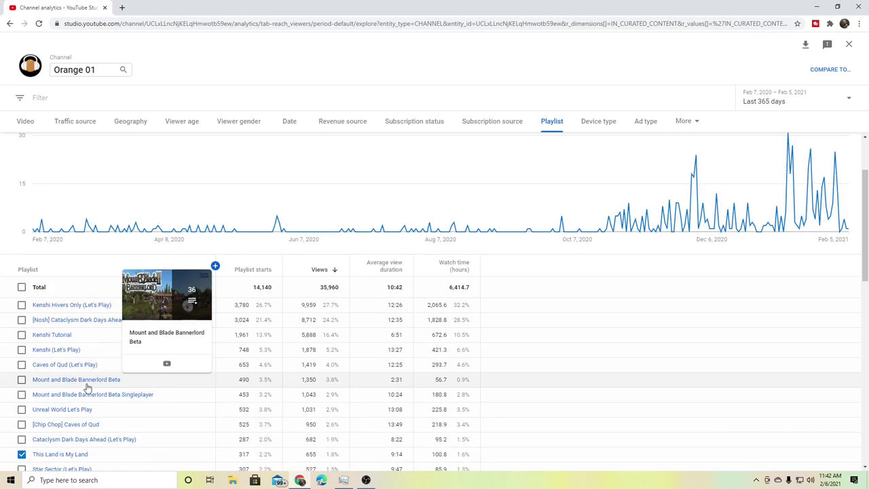
pyautogui.scroll(-2, 86, 386)
pyautogui.moveTo(171, 364)
pyautogui.scroll(4, 682, 215)
# Reopen the advanced per-video report, keeping the Last 28 days date range.
pyautogui.click(849, 43)
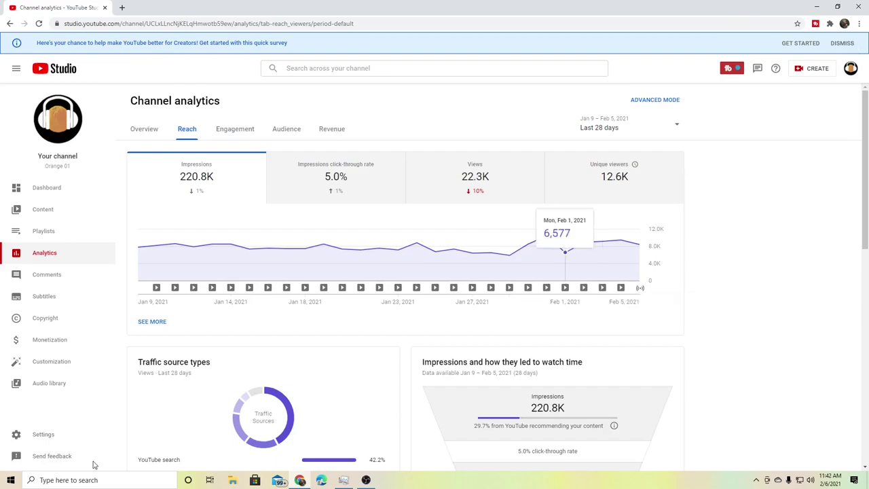
pyautogui.click(669, 101)
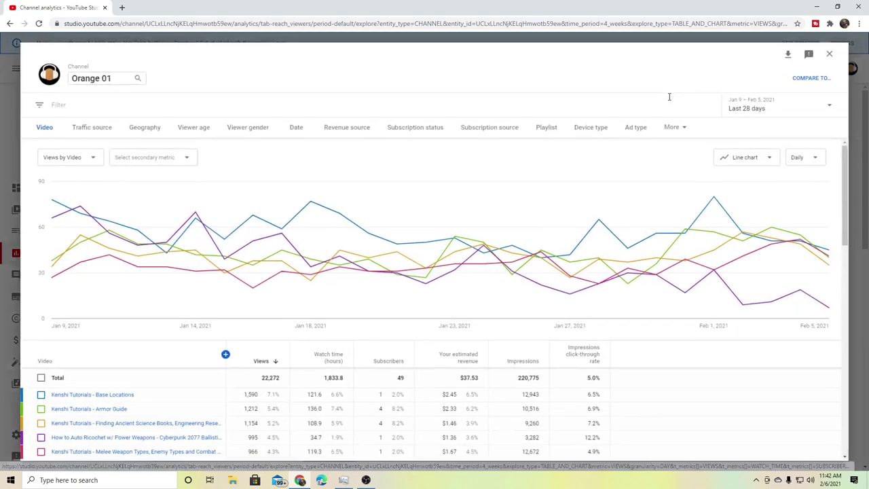
pyautogui.scroll(-15, 170, 380)
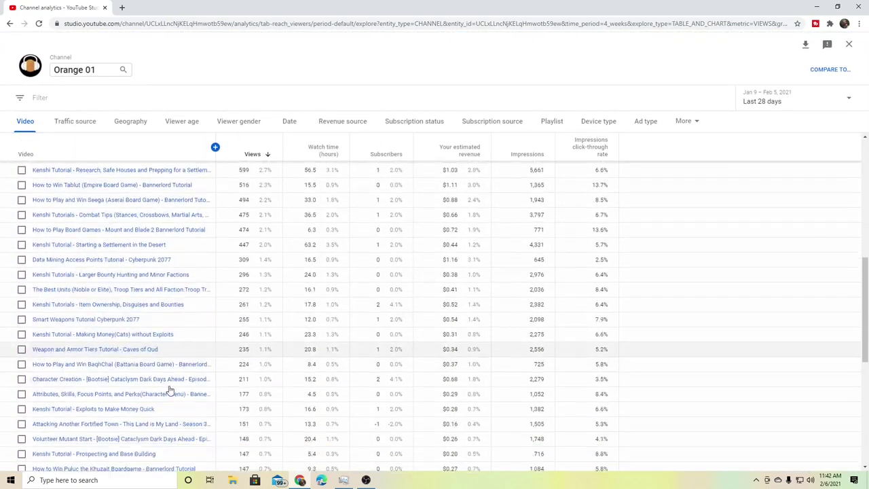
pyautogui.click(805, 97)
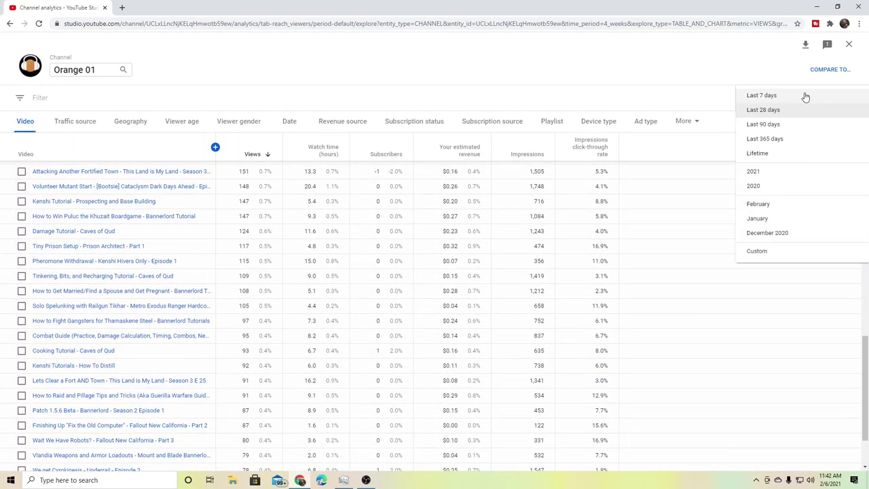
pyautogui.click(780, 109)
pyautogui.scroll(12, 468, 380)
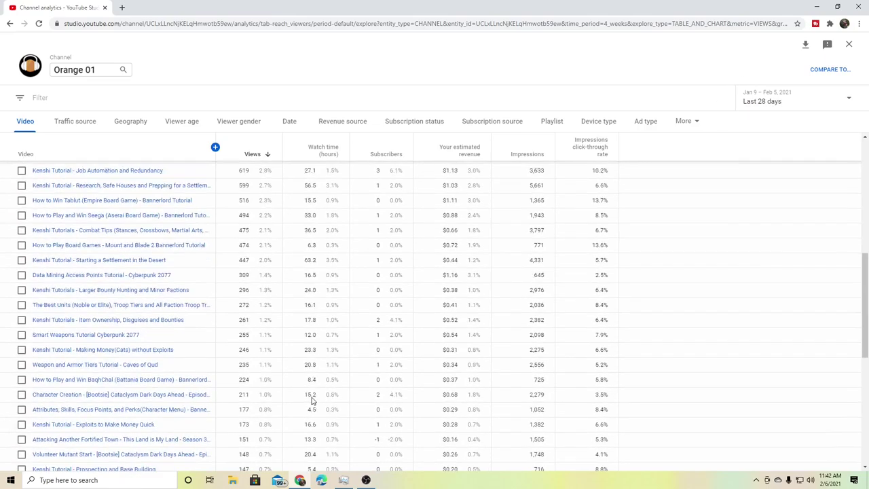
pyautogui.scroll(1, 314, 390)
pyautogui.scroll(-3, 315, 391)
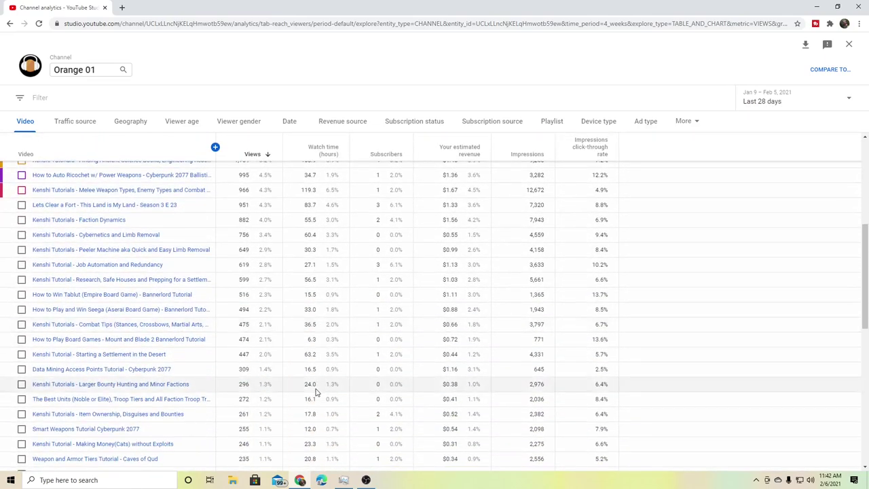
# Search the page for 'metr' to jump to the Metro Exodus video row.
pyautogui.hotkey('ctrl', 'f')
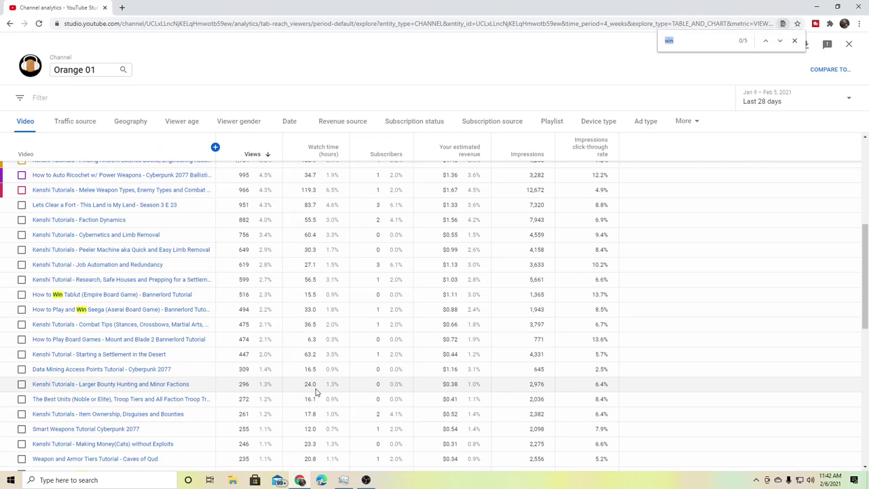
pyautogui.write('mwe')
pyautogui.press('BackSpace')
pyautogui.press('BackSpace')
pyautogui.write('etr')
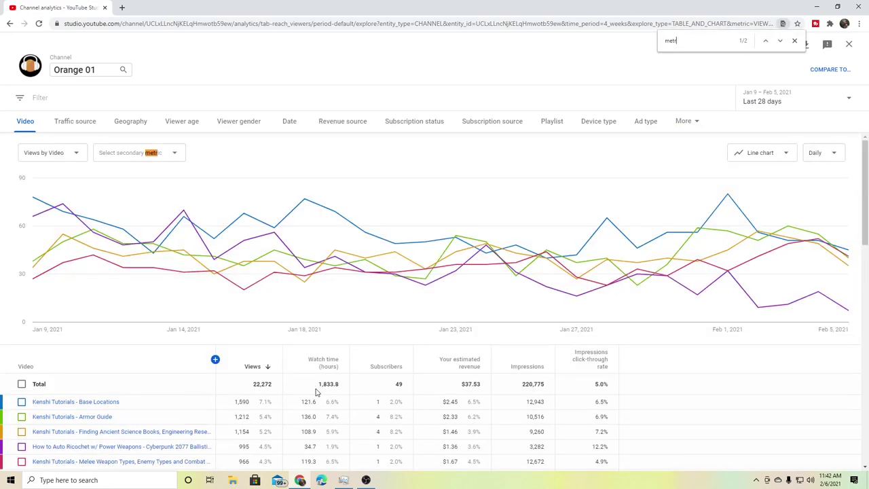
pyautogui.press('Return')
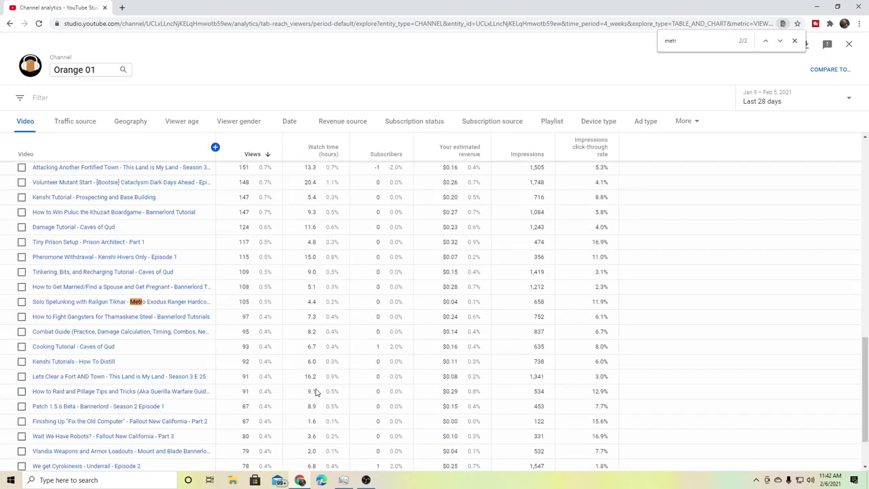
# Open the Solo Spelunking Metro Exodus video's report and set it to Since uploaded (lifetime).
pyautogui.click(82, 305)
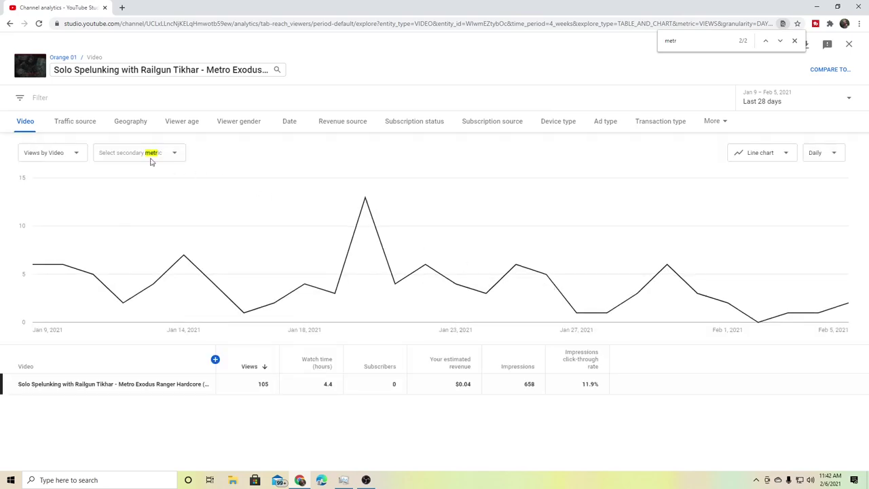
pyautogui.click(814, 101)
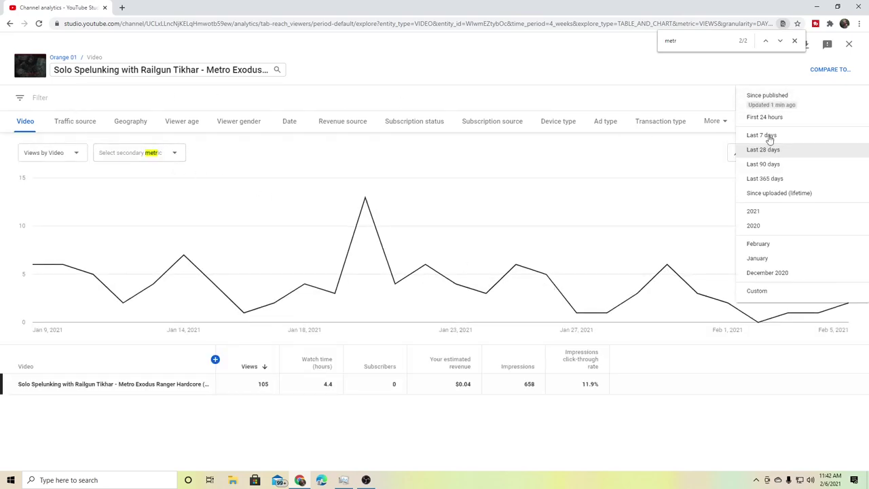
pyautogui.click(778, 193)
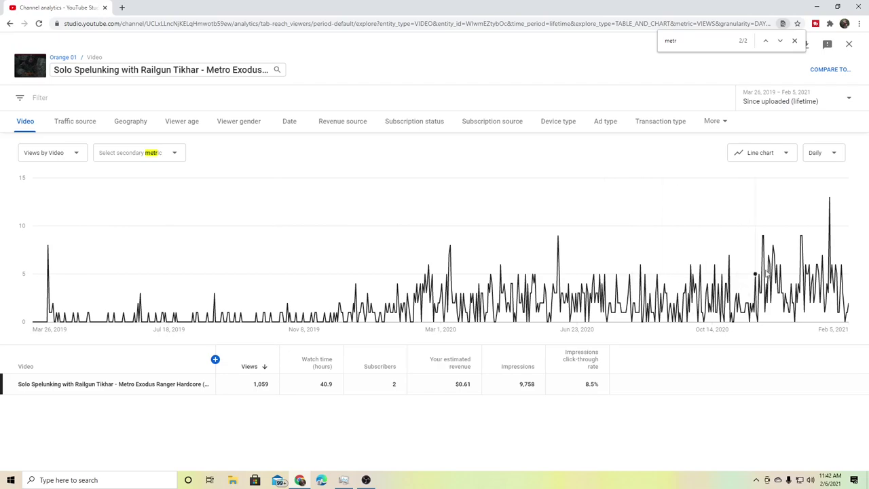
pyautogui.click(830, 94)
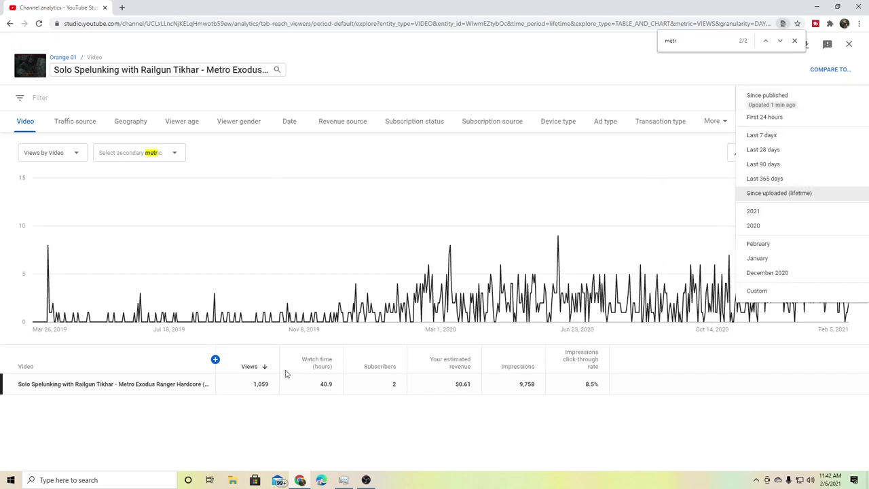
pyautogui.click(349, 87)
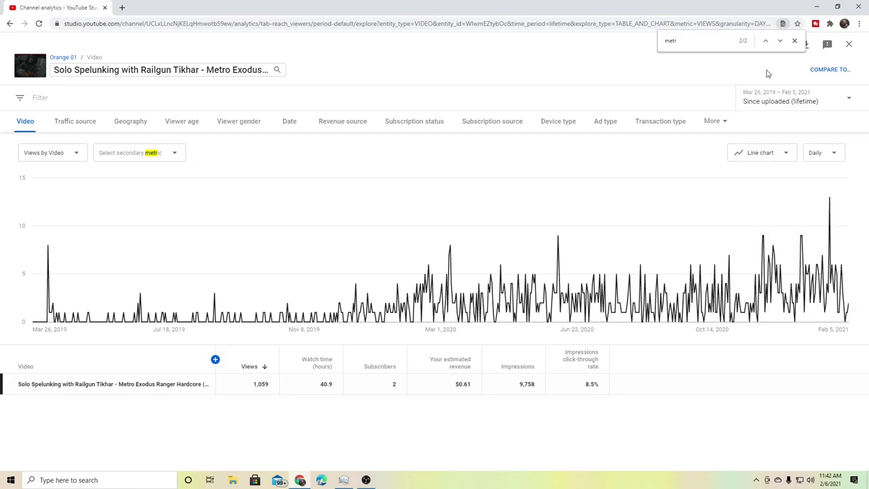
# Return to the channel's Reach analytics and chart CTR, views and unique viewers.
pyautogui.click(849, 42)
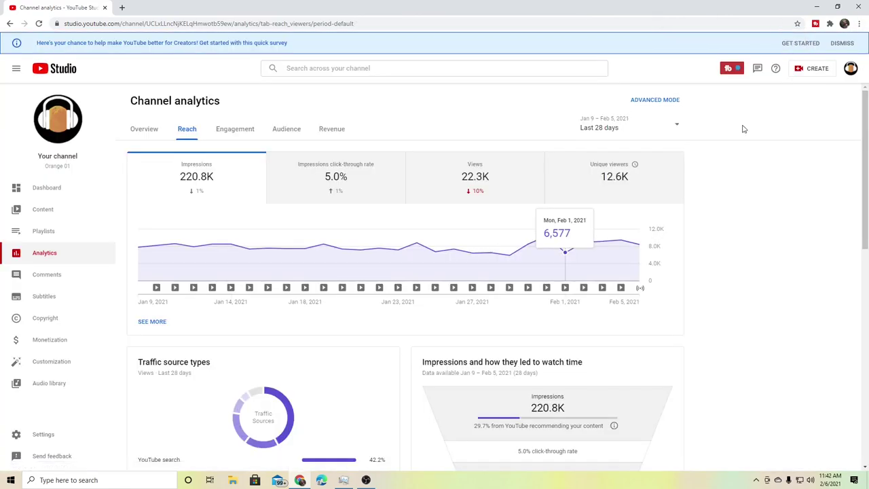
pyautogui.scroll(-6, 715, 290)
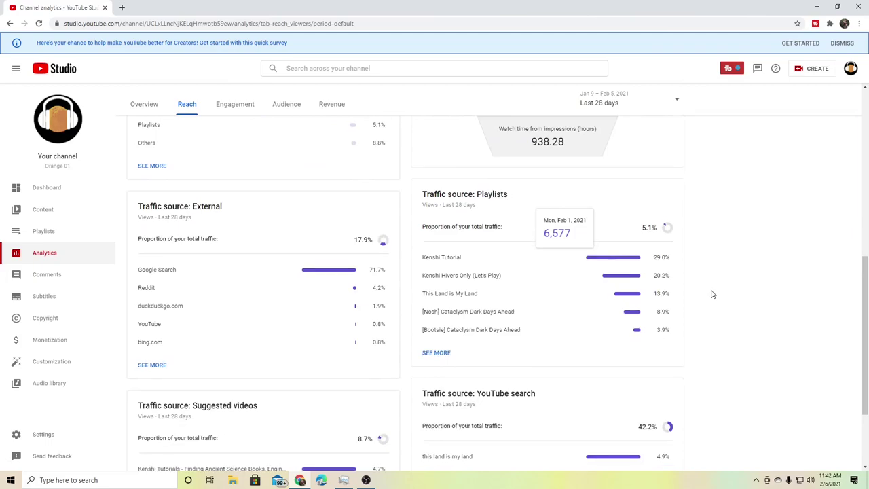
pyautogui.scroll(8, 712, 294)
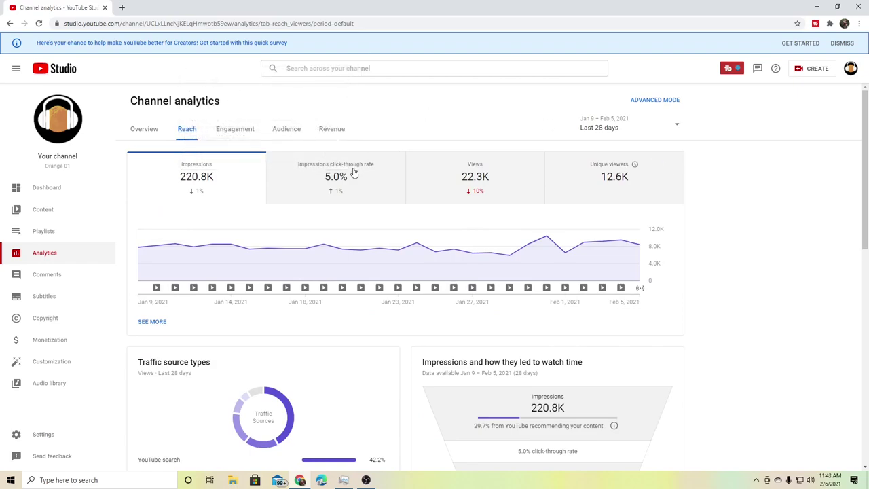
pyautogui.click(143, 129)
pyautogui.click(187, 130)
pyautogui.click(338, 183)
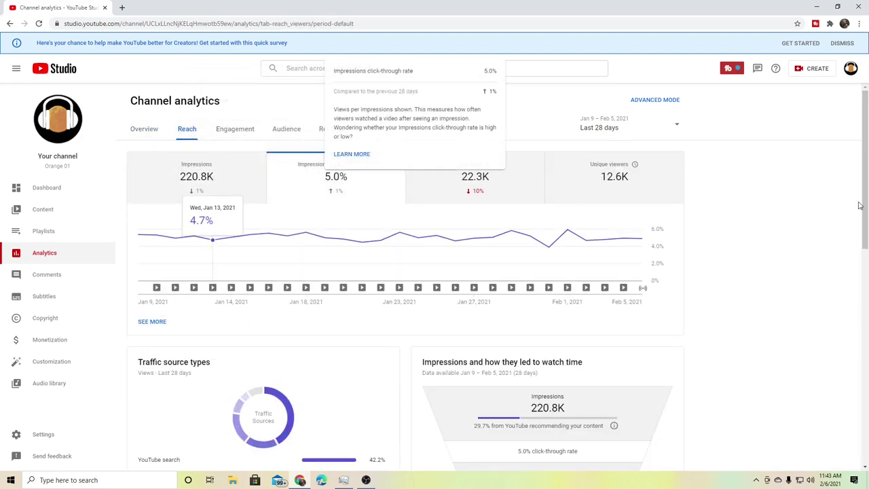
pyautogui.click(500, 184)
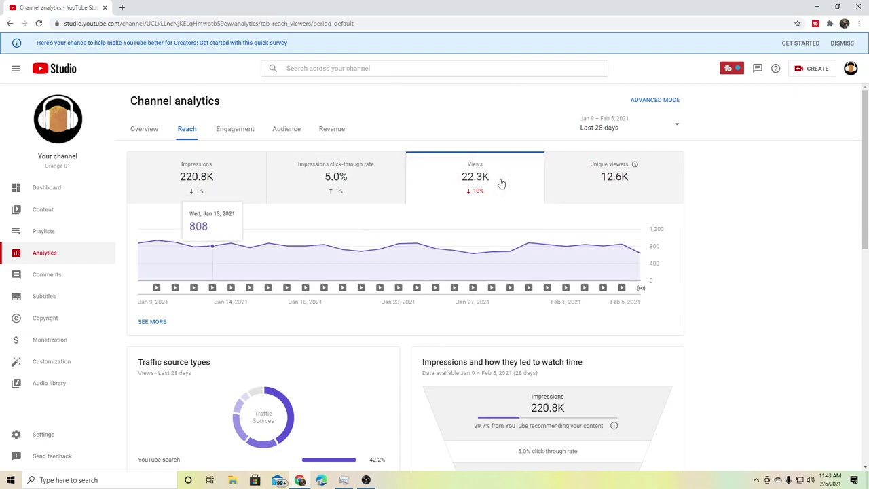
pyautogui.click(611, 190)
# Switch Reach to Lifetime and chart impressions, click-through rate, then views.
pyautogui.scroll(-1, 811, 277)
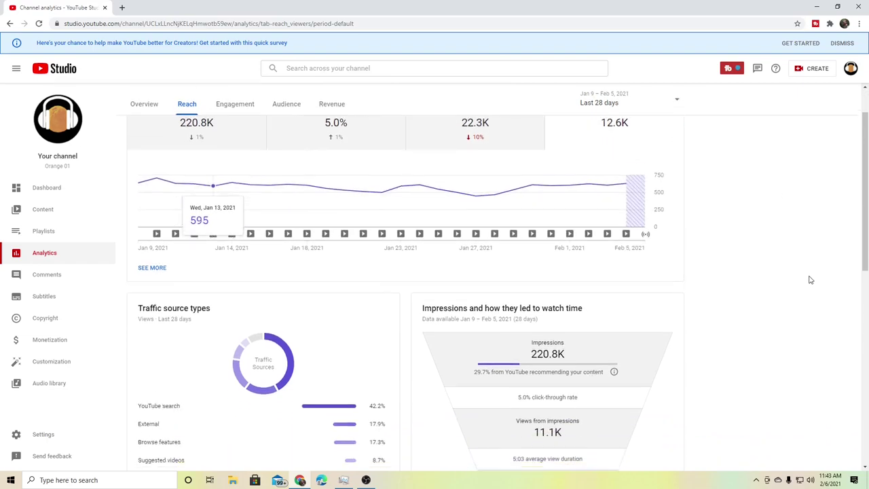
pyautogui.scroll(1, 797, 277)
pyautogui.click(632, 128)
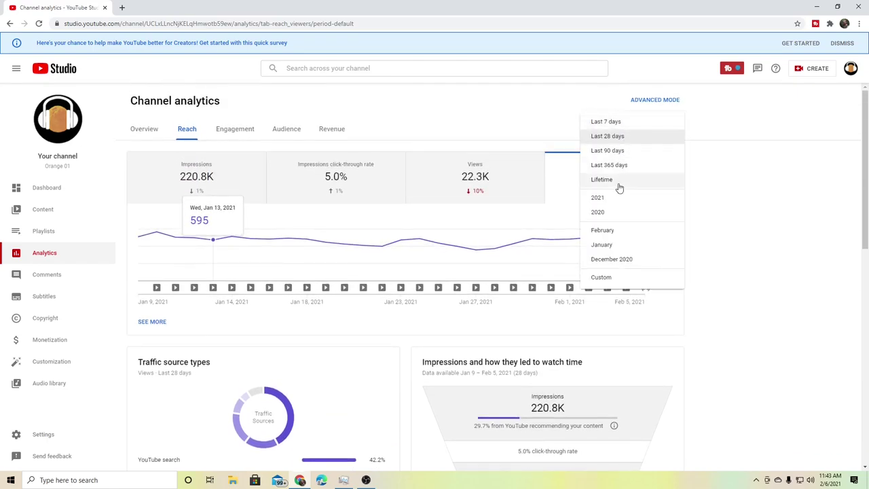
pyautogui.click(618, 184)
pyautogui.click(183, 190)
pyautogui.click(325, 182)
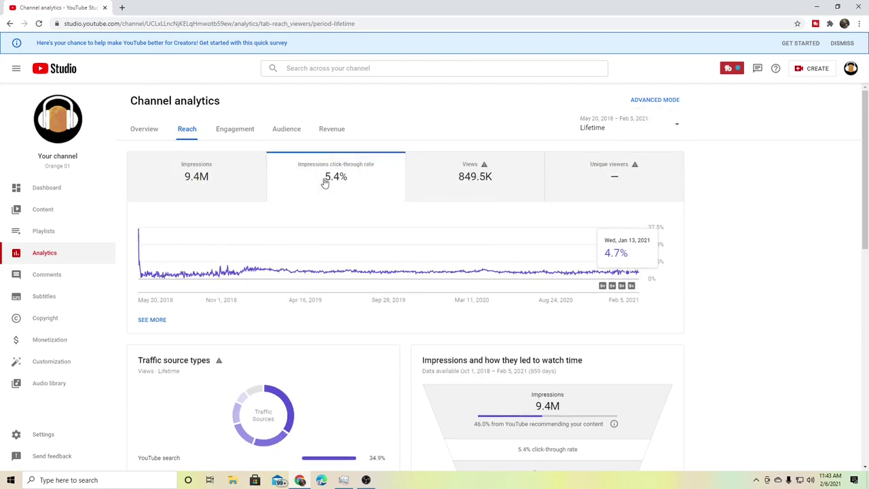
pyautogui.moveTo(139, 237)
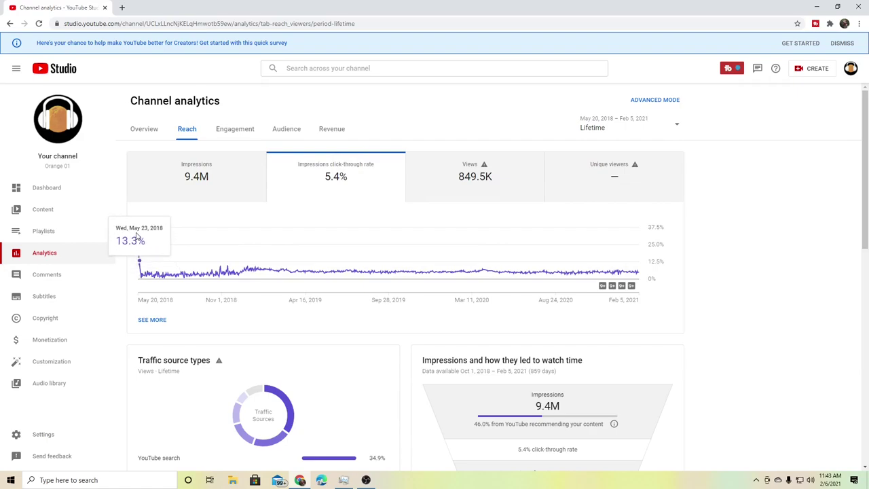
pyautogui.click(469, 174)
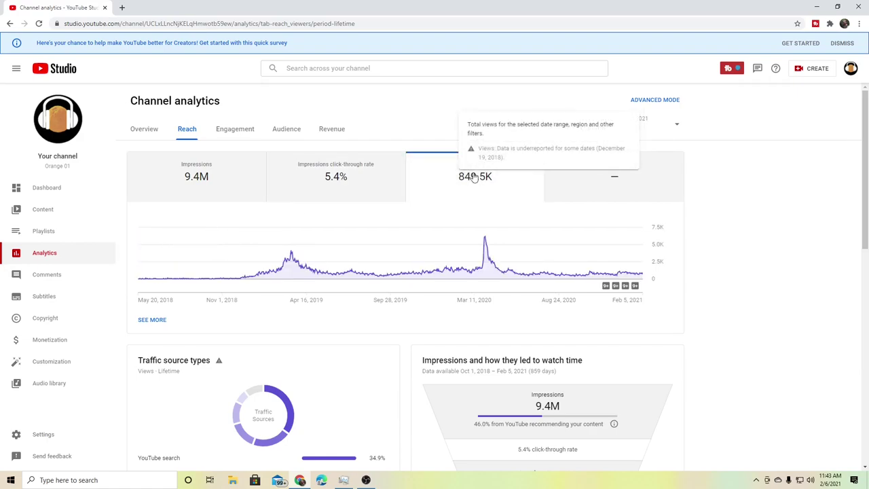
pyautogui.scroll(-3, 779, 332)
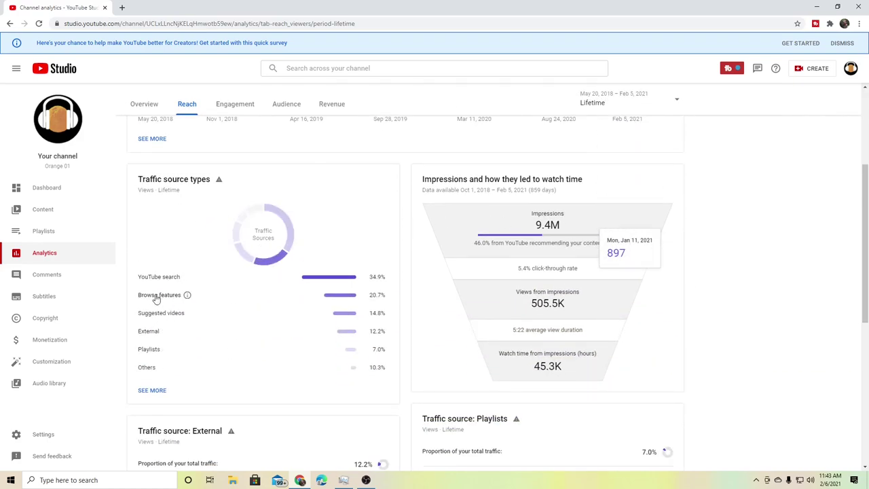
pyautogui.moveTo(167, 271)
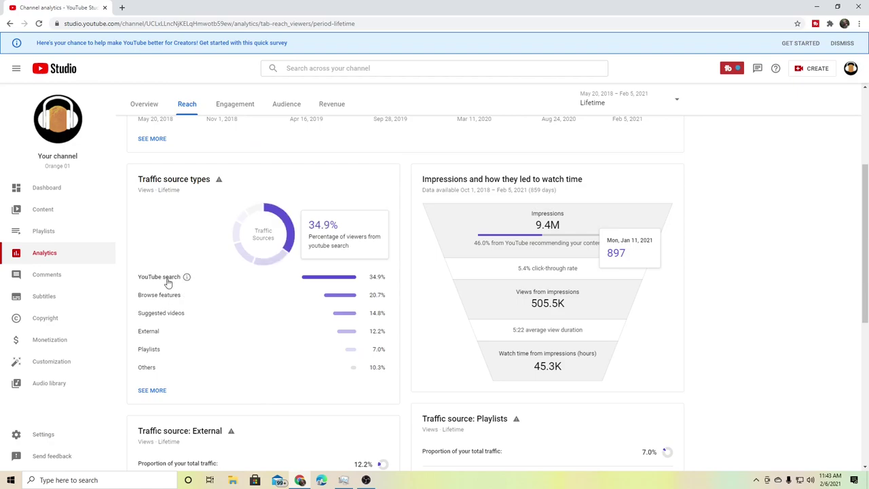
pyautogui.moveTo(169, 299)
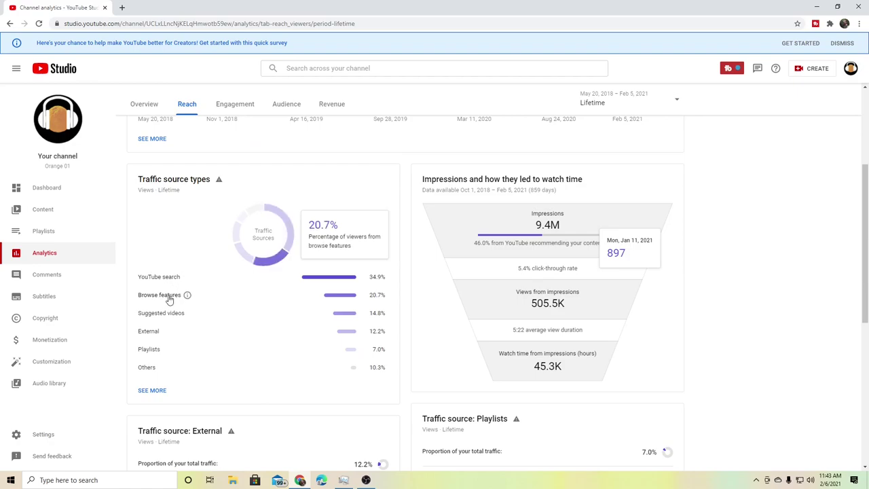
pyautogui.scroll(-2, 140, 363)
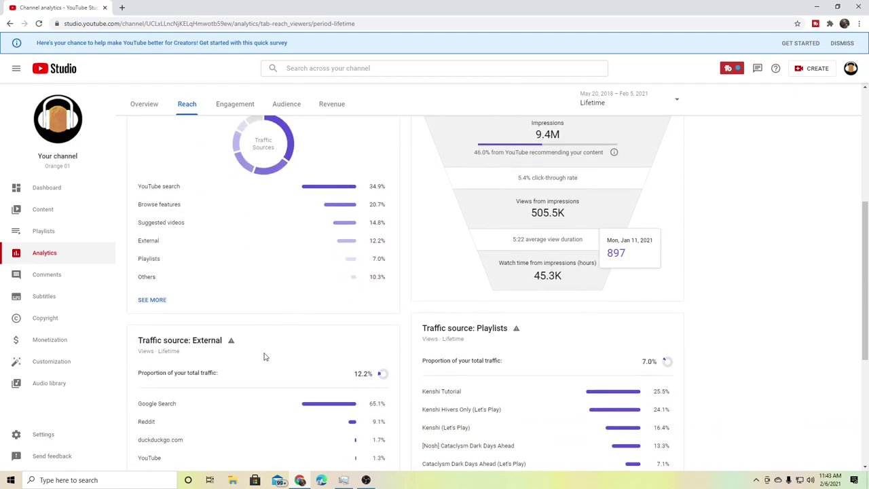
pyautogui.scroll(-1, 246, 343)
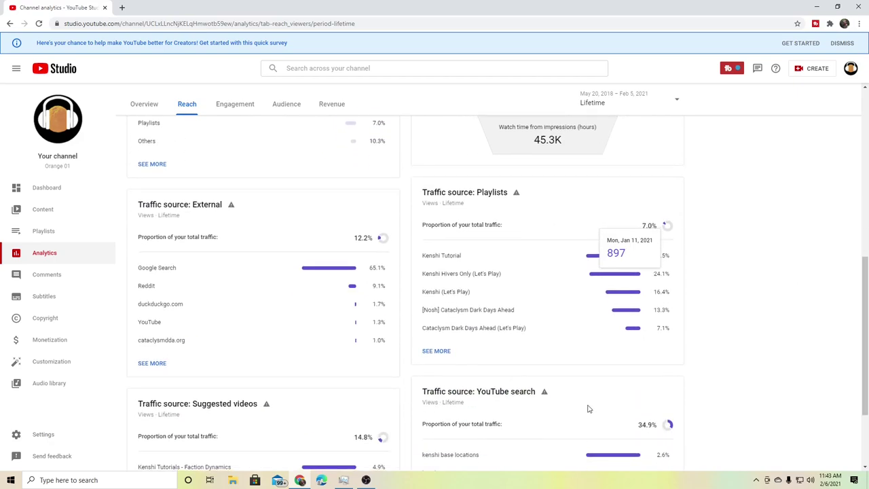
pyautogui.scroll(6, 359, 291)
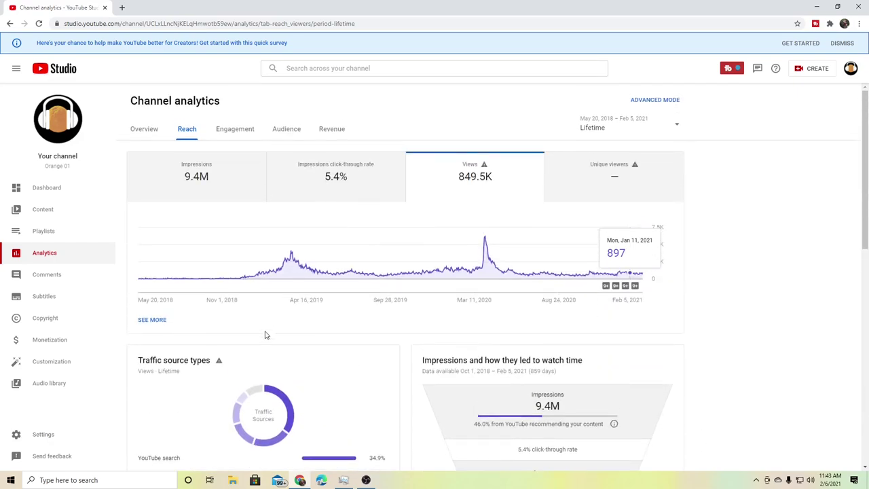
pyautogui.scroll(-1, 272, 294)
pyautogui.moveTo(284, 311)
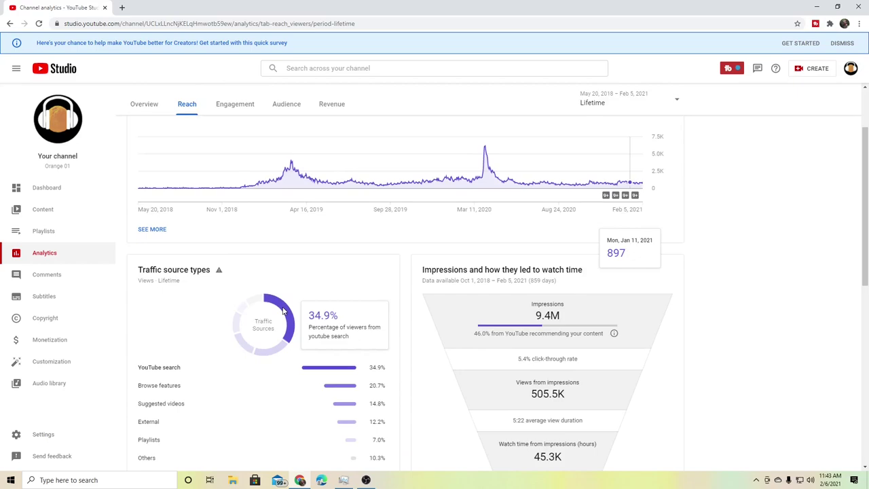
pyautogui.scroll(-1, 272, 316)
pyautogui.scroll(-1, 288, 301)
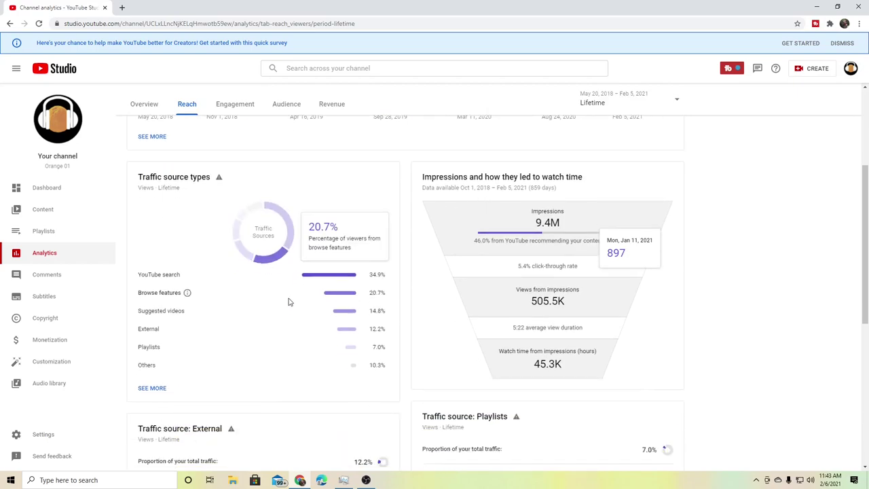
pyautogui.scroll(-1, 287, 302)
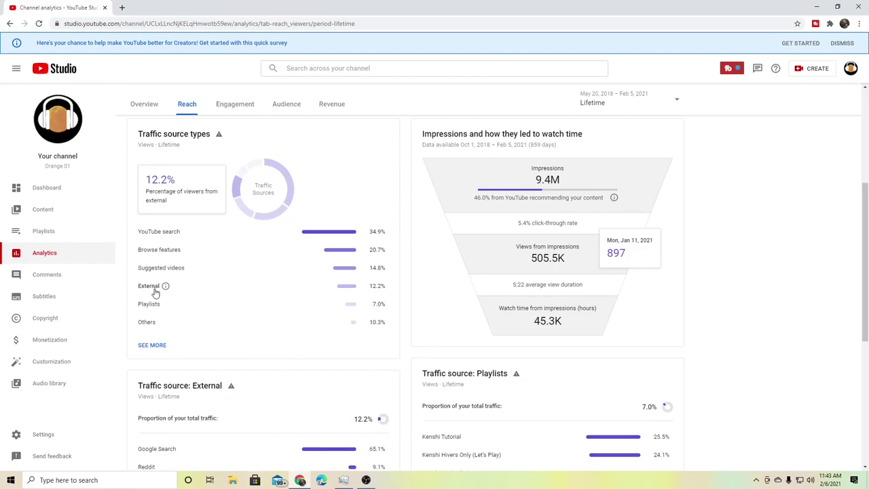
pyautogui.scroll(-2, 189, 353)
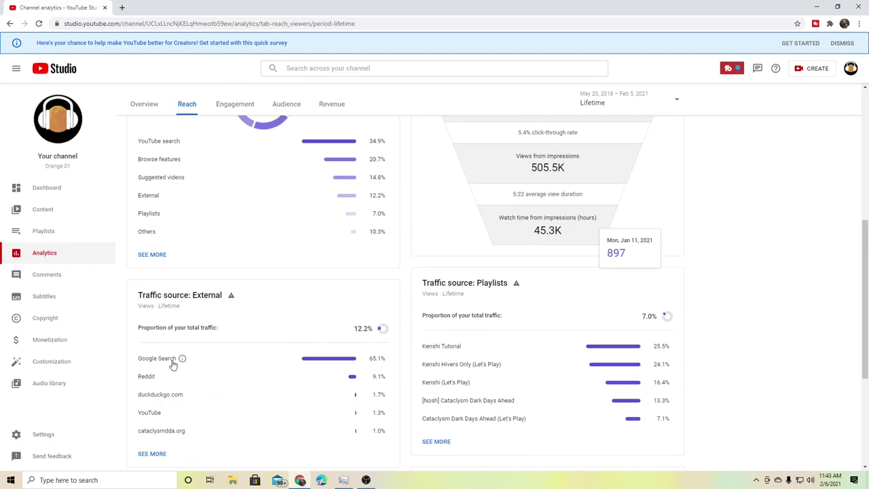
pyautogui.scroll(-1, 231, 345)
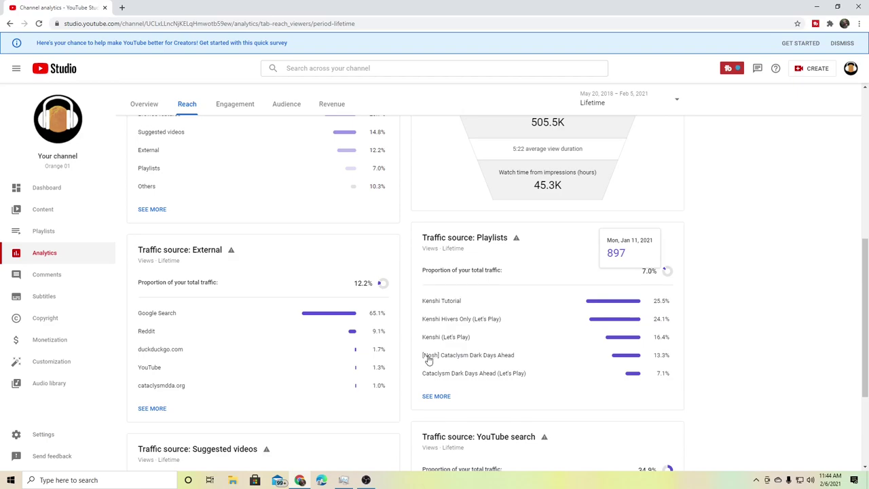
pyautogui.scroll(-1, 484, 364)
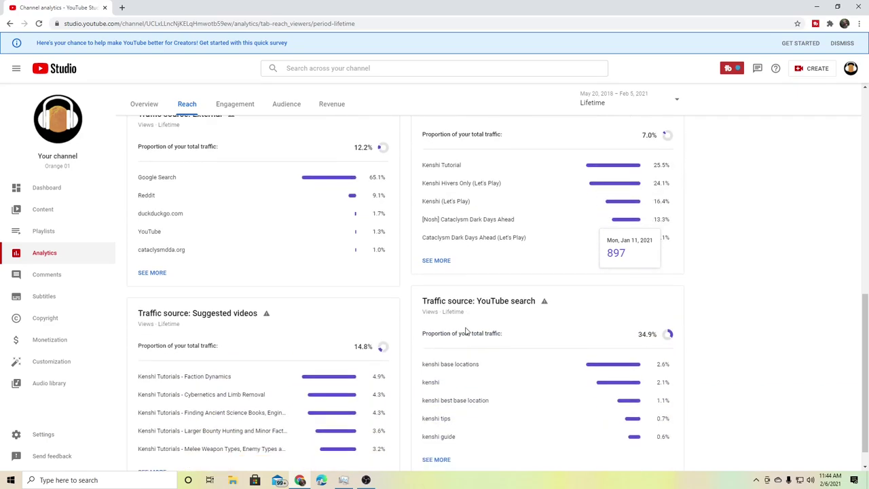
pyautogui.scroll(-1, 465, 331)
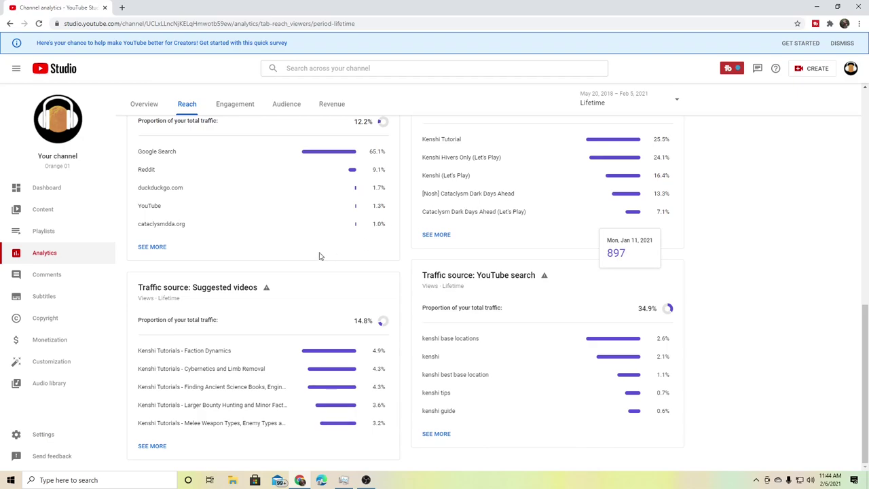
pyautogui.scroll(10, 387, 265)
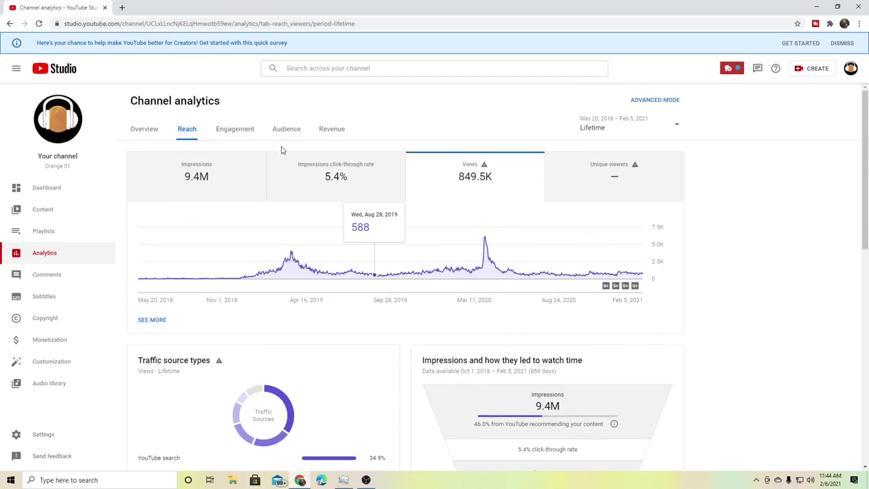
# Switch to the Engagement analytics and scroll through its lifetime cards and back to the top.
pyautogui.click(242, 135)
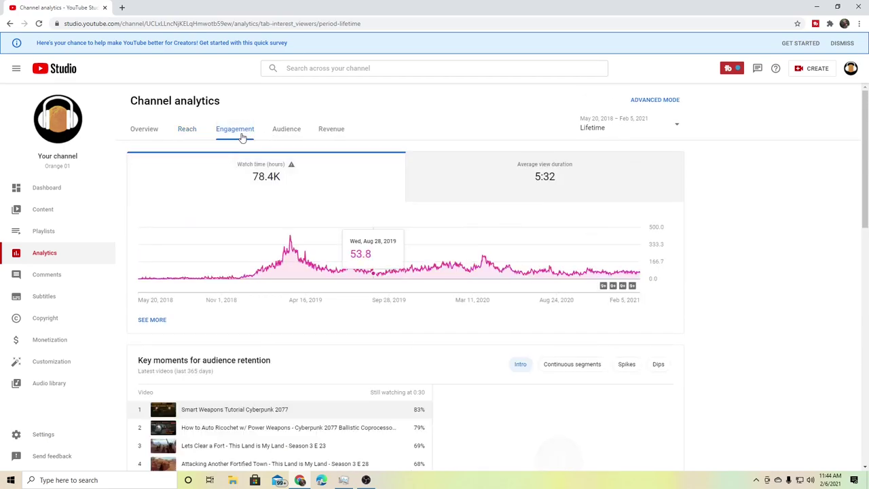
pyautogui.scroll(-2, 801, 330)
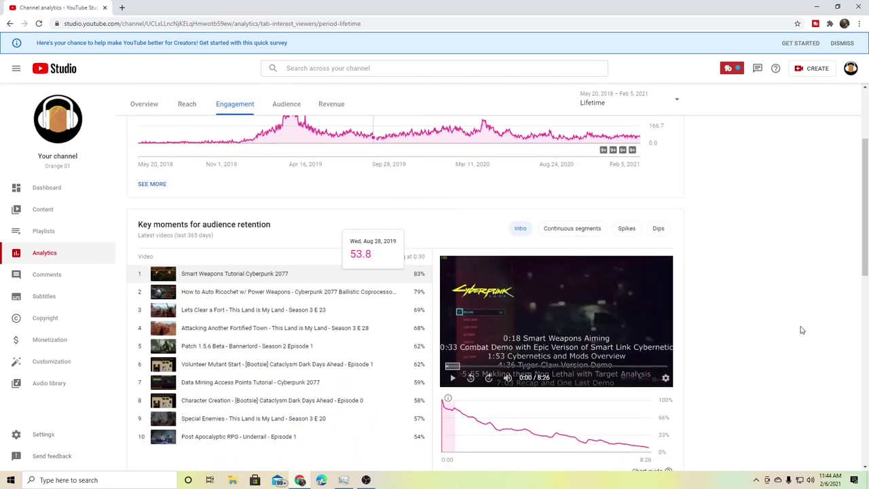
pyautogui.scroll(-2, 801, 330)
pyautogui.scroll(-3, 801, 330)
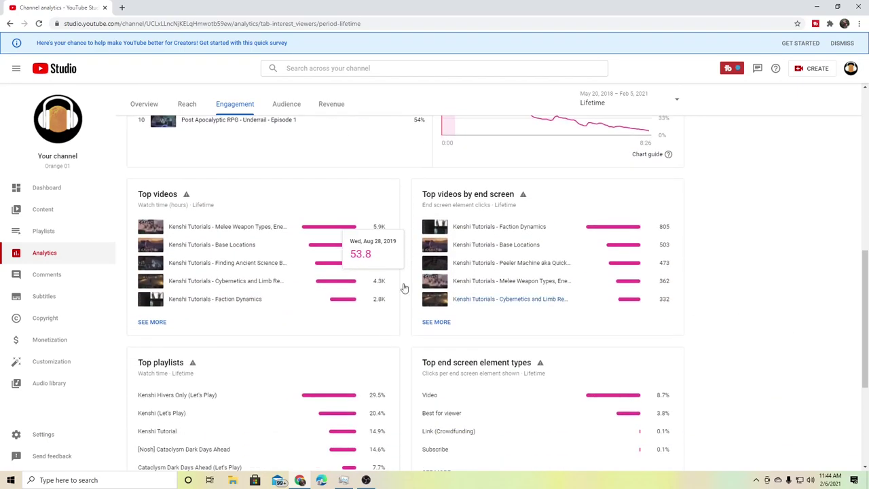
pyautogui.scroll(-1, 776, 262)
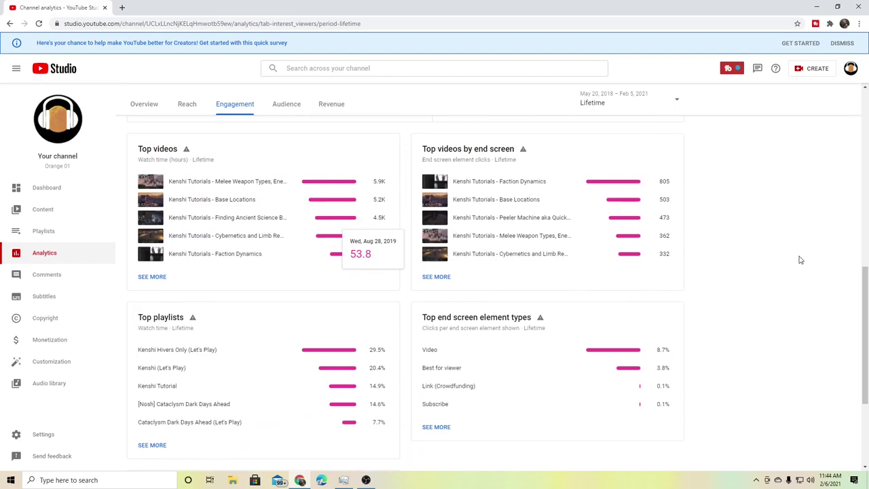
pyautogui.scroll(-3, 801, 260)
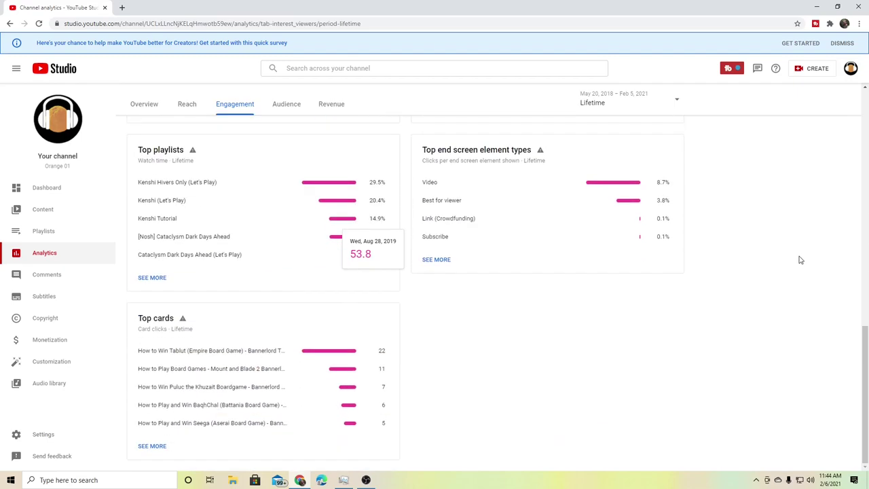
pyautogui.scroll(2, 800, 260)
pyautogui.scroll(1, 801, 260)
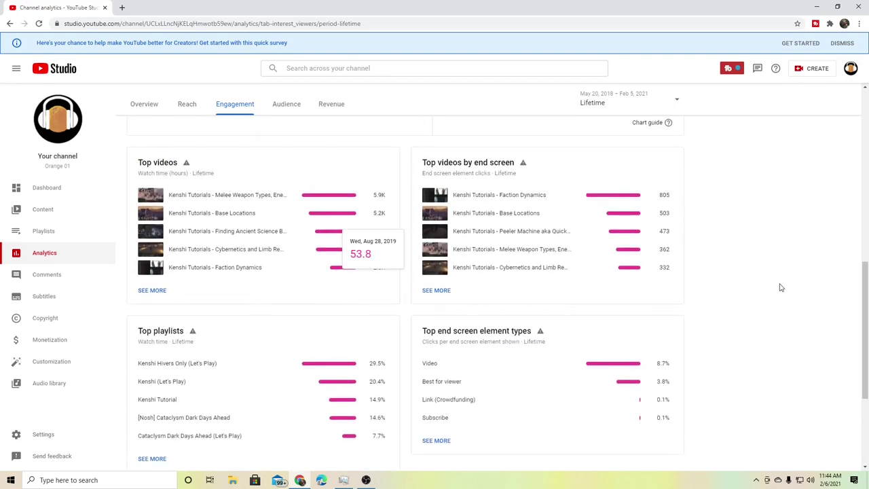
pyautogui.scroll(3, 780, 287)
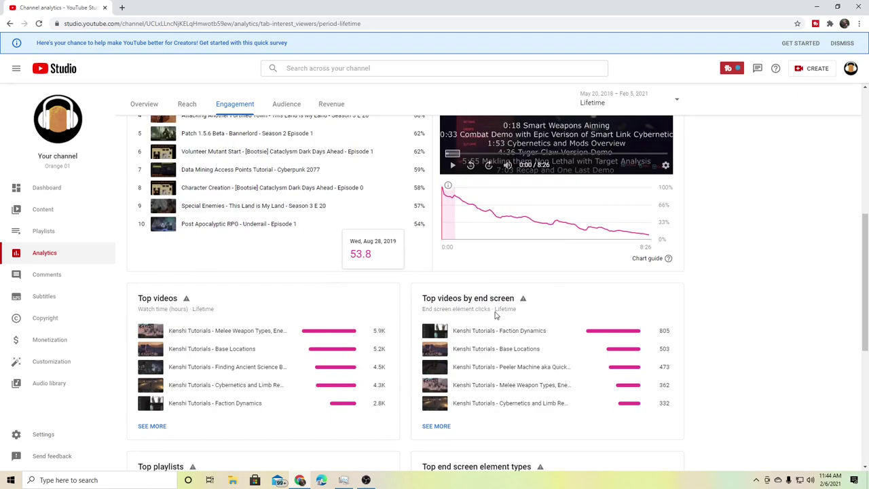
pyautogui.scroll(-2, 654, 330)
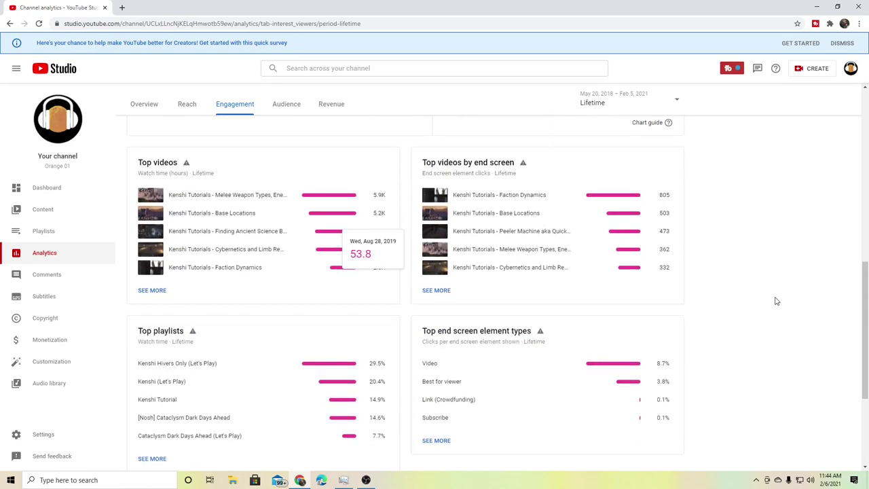
pyautogui.scroll(8, 625, 234)
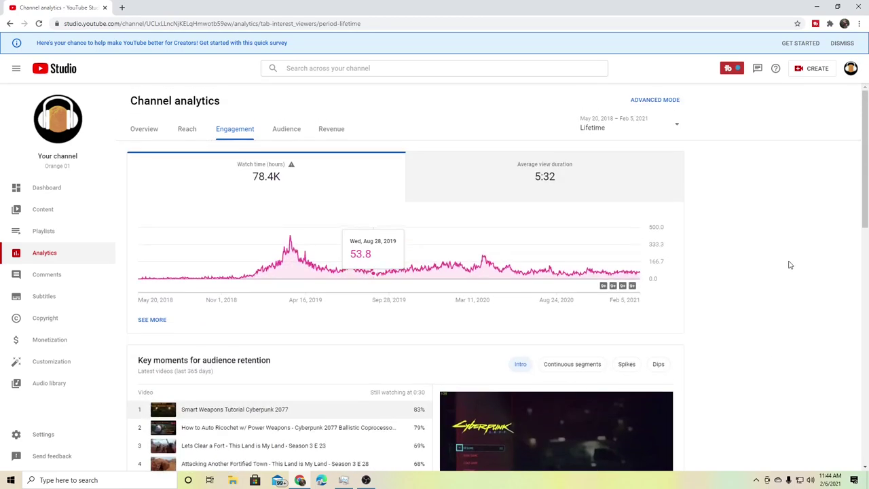
# Chart the 5:32 average view duration, then open the Audience analytics.
pyautogui.click(560, 181)
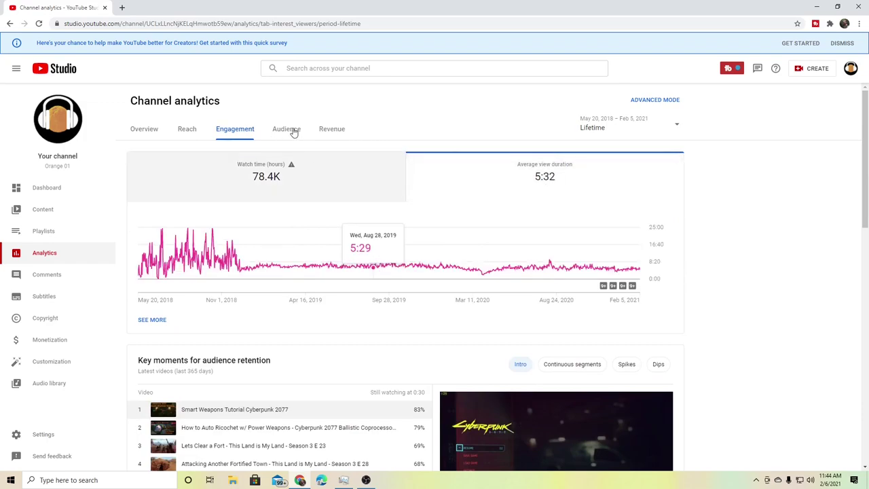
pyautogui.click(293, 129)
pyautogui.scroll(-2, 728, 315)
pyautogui.scroll(-2, 728, 316)
# Browse the Audience cards: viewer-time heatmap, bell notifications, Recommendations and Top geographies.
pyautogui.moveTo(184, 215)
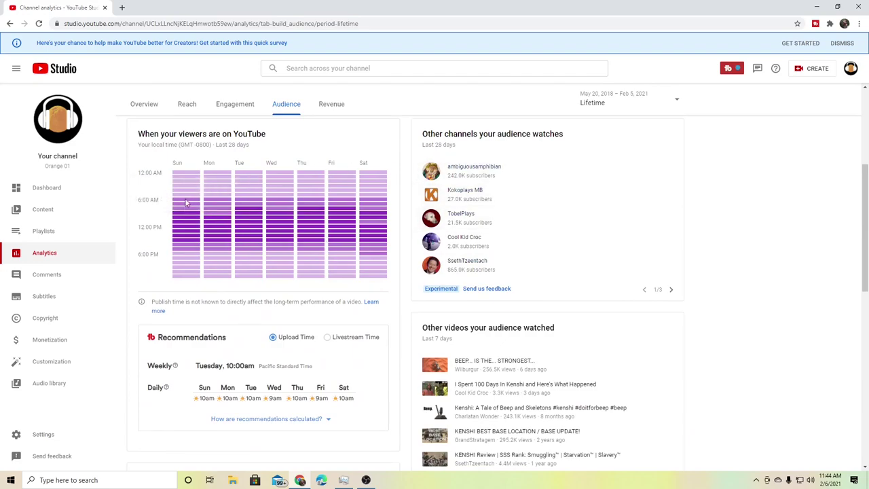
pyautogui.moveTo(186, 201)
pyautogui.scroll(3, 392, 313)
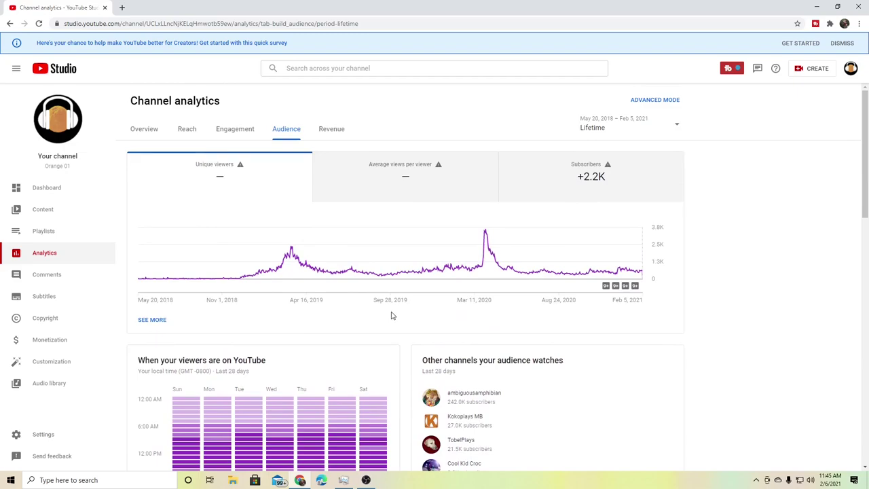
pyautogui.scroll(-4, 391, 315)
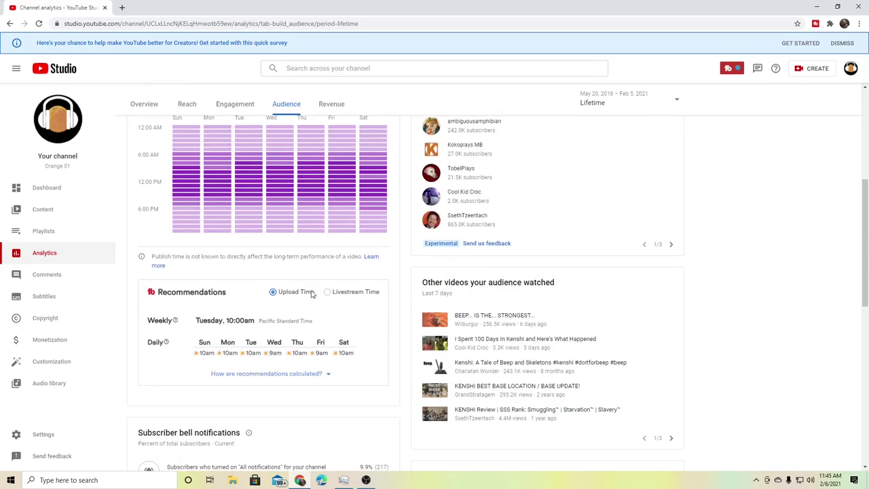
pyautogui.scroll(1, 272, 295)
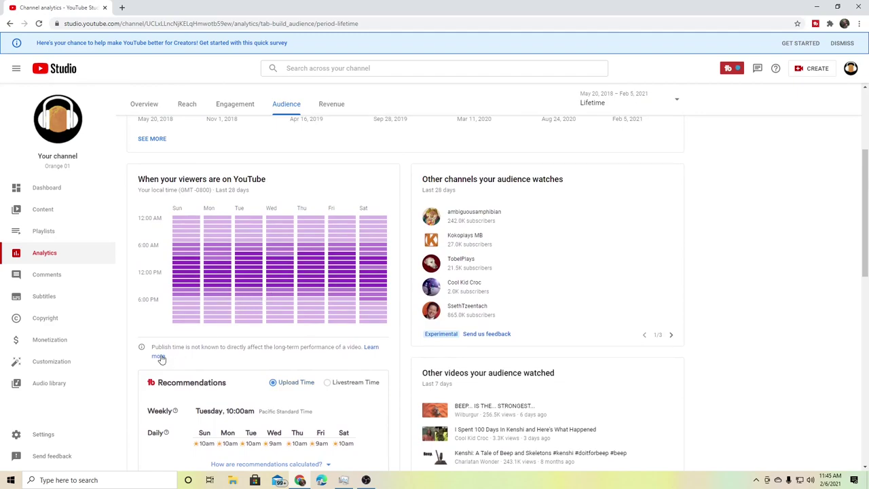
pyautogui.scroll(-4, 162, 359)
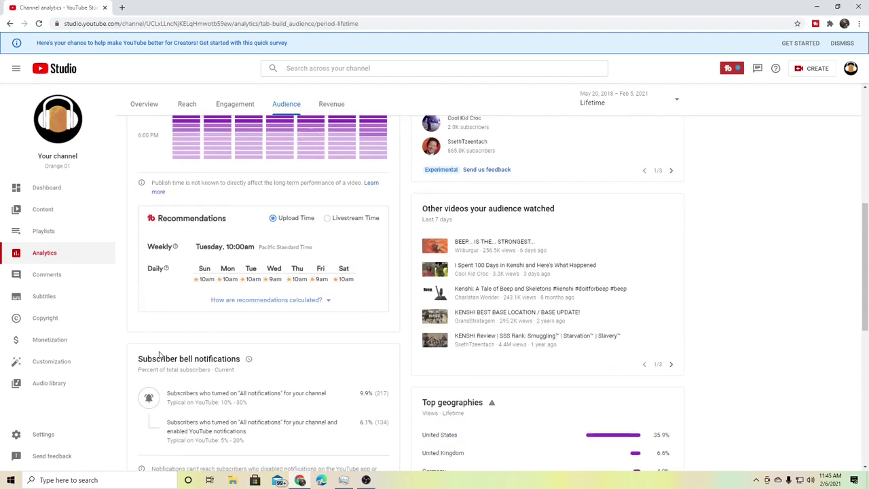
pyautogui.scroll(-1, 161, 351)
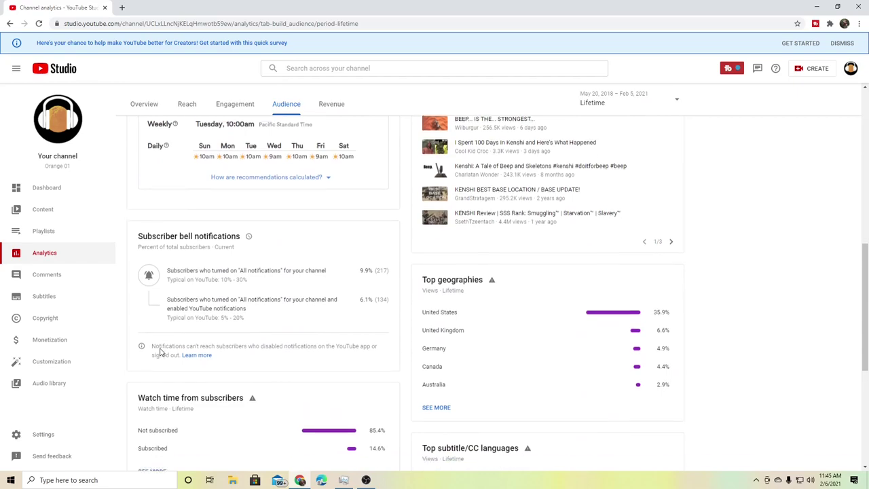
pyautogui.scroll(-1, 174, 343)
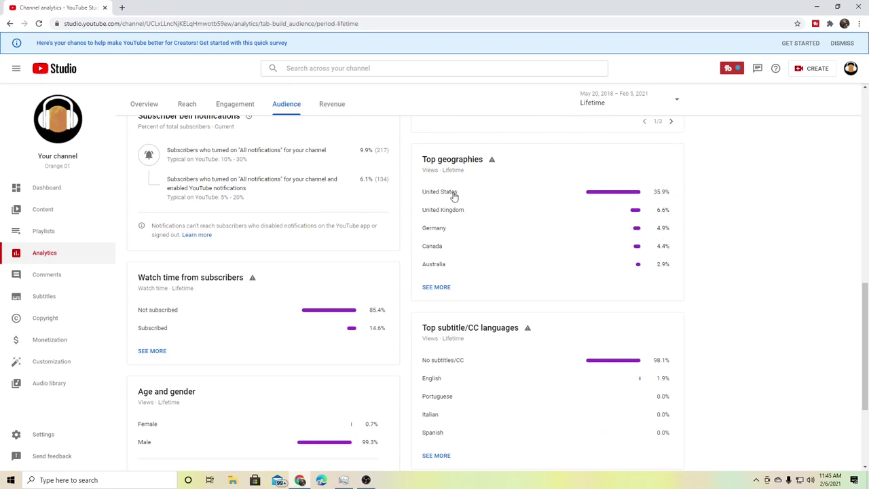
# Open the full geography report and drill into United States views by state.
pyautogui.click(438, 287)
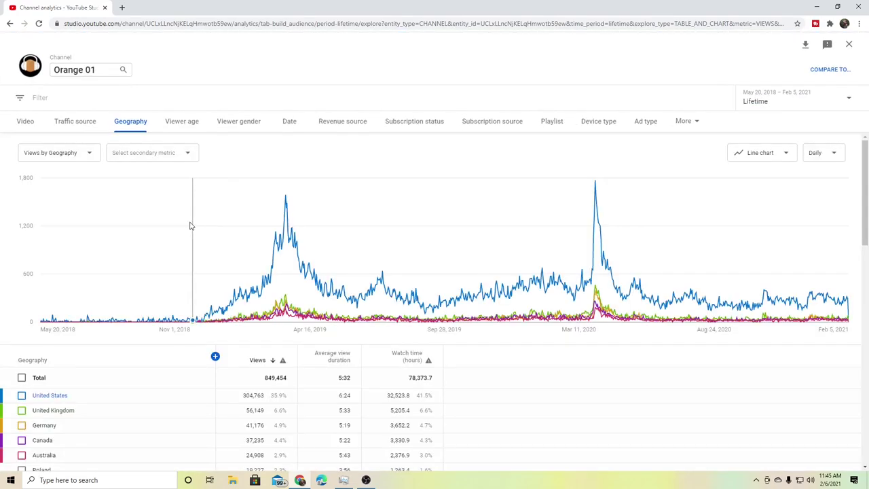
pyautogui.click(51, 399)
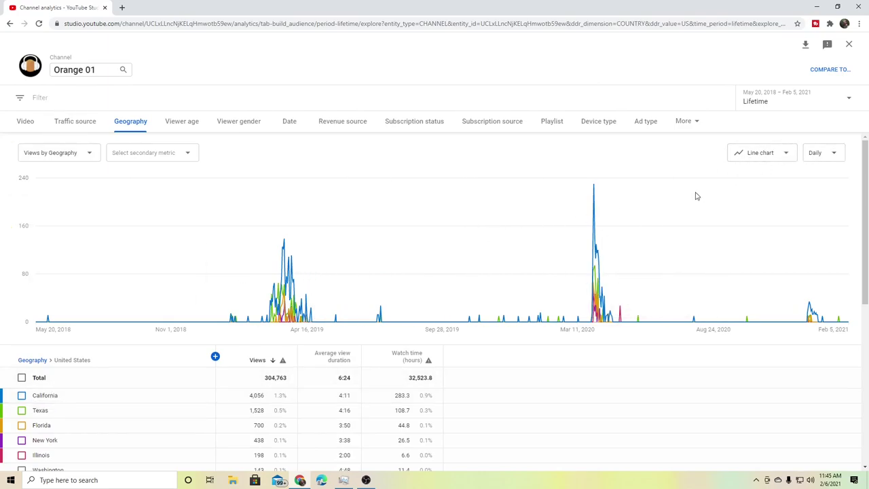
pyautogui.scroll(-2, 176, 382)
pyautogui.scroll(2, 339, 333)
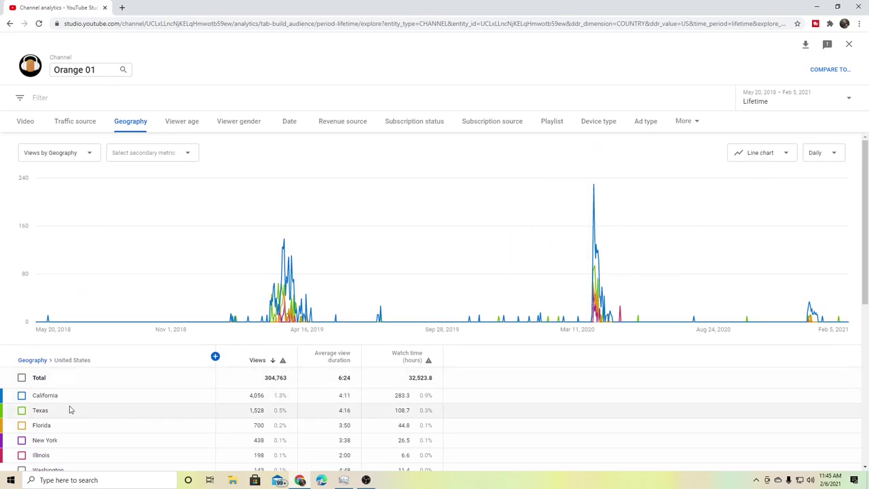
pyautogui.scroll(-1, 102, 394)
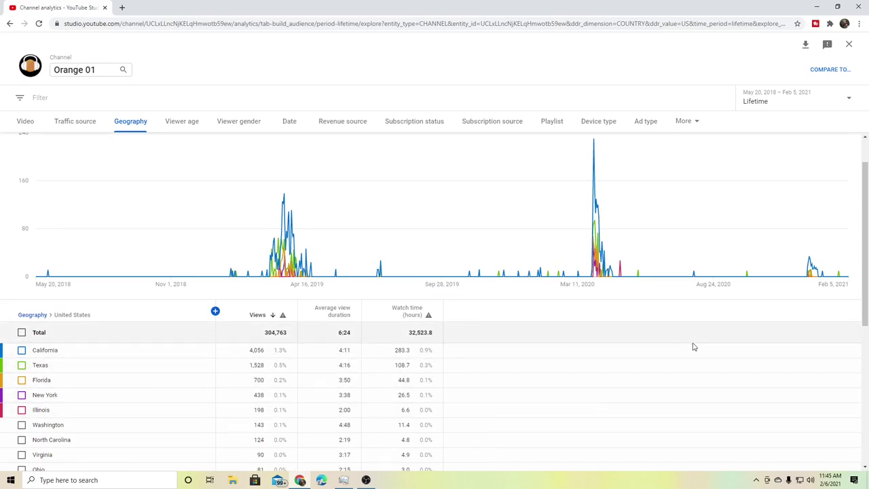
pyautogui.scroll(1, 686, 347)
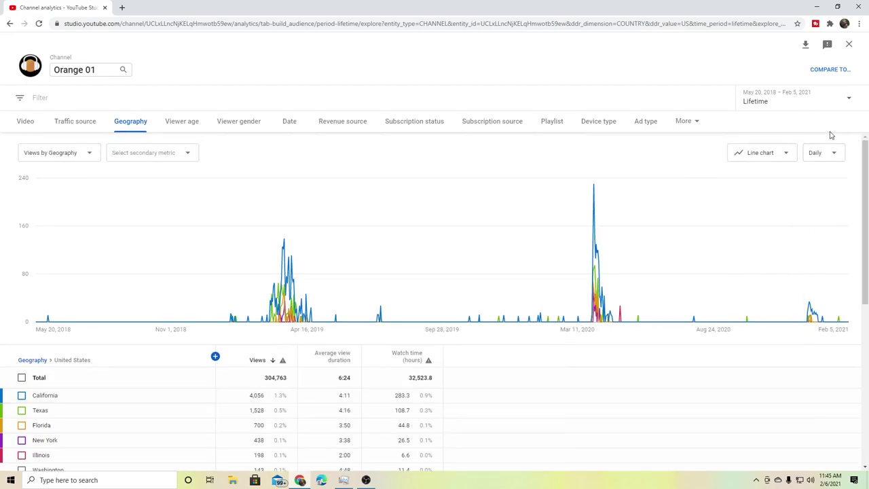
pyautogui.moveTo(702, 256)
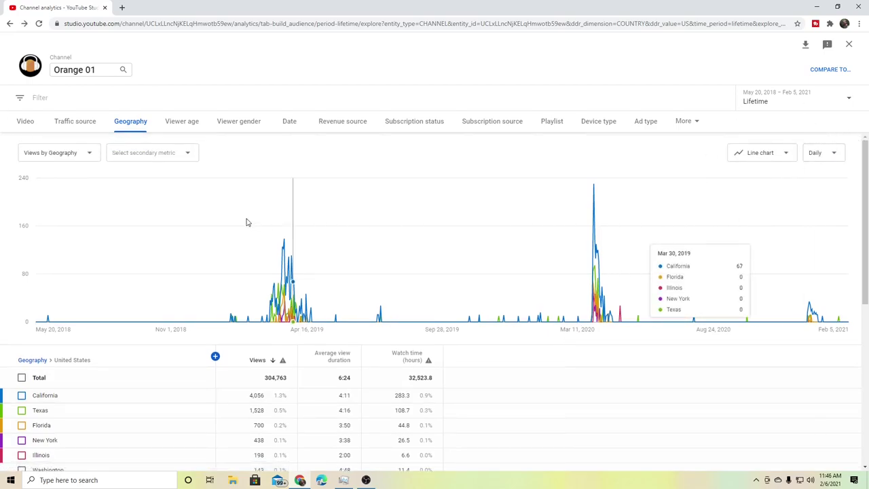
# Return to lifetime views by country and scroll the table, led by United States (304,763).
pyautogui.click(85, 123)
pyautogui.click(134, 126)
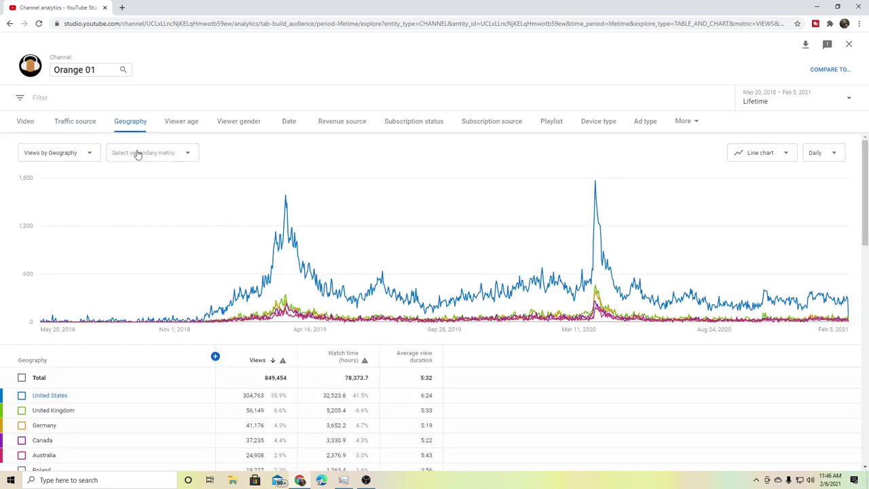
pyautogui.scroll(-2, 85, 371)
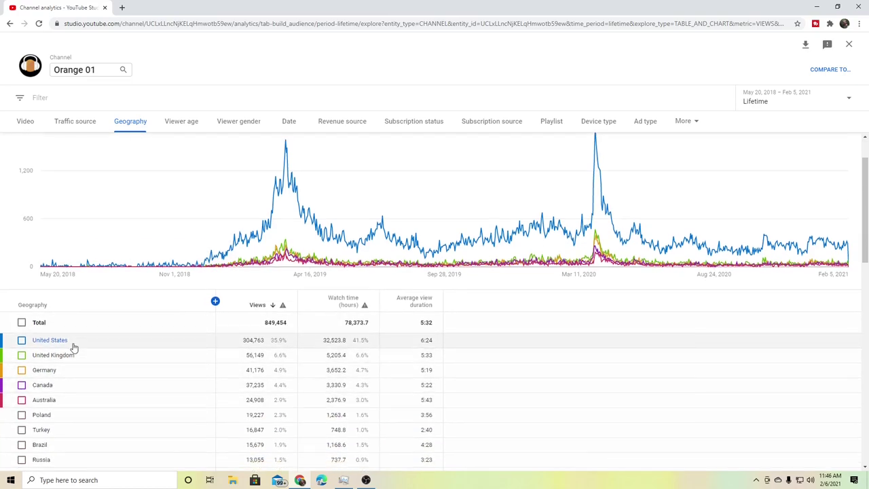
pyautogui.scroll(-2, 81, 365)
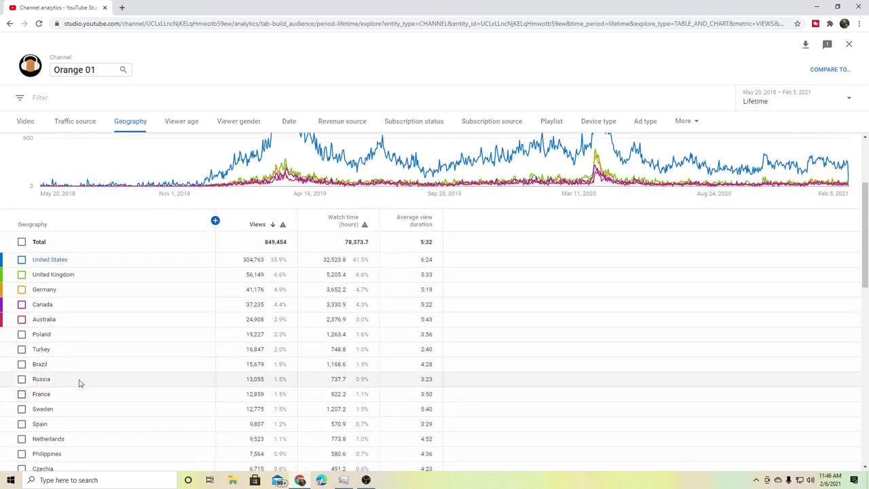
pyautogui.scroll(-4, 78, 362)
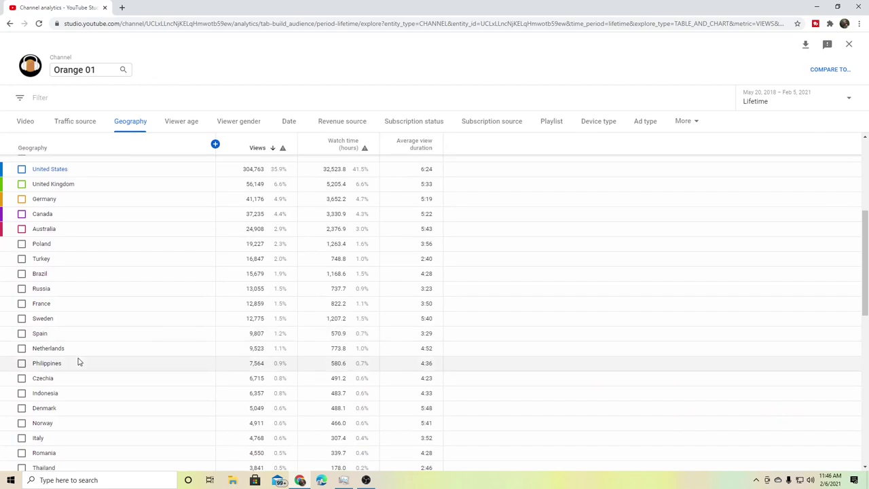
pyautogui.scroll(-4, 77, 362)
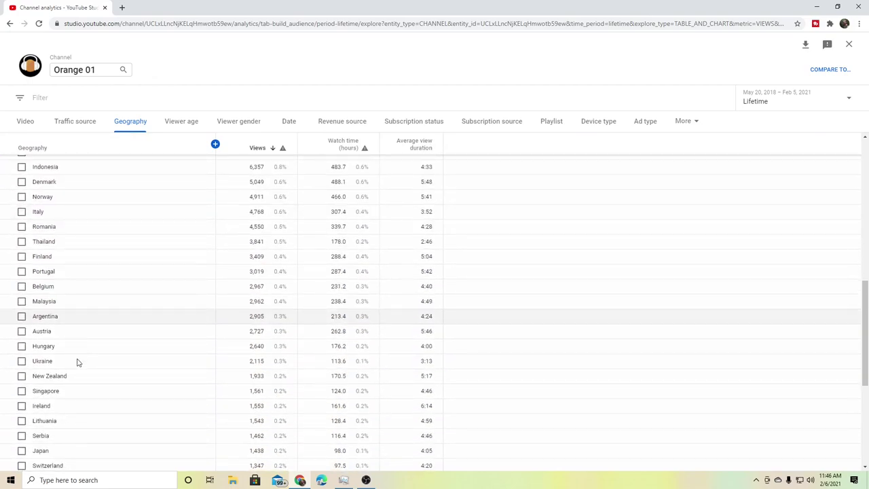
pyautogui.scroll(-3, 287, 438)
pyautogui.scroll(11, 279, 421)
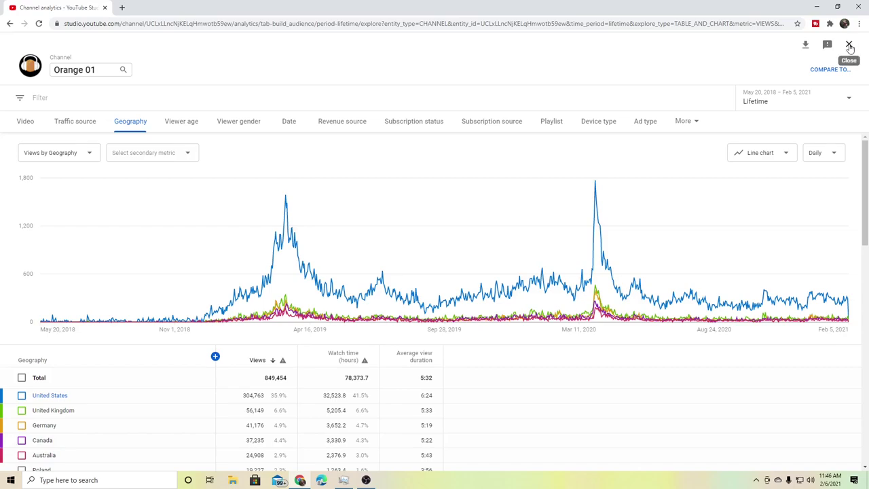
# Break the report down by viewer age for the Last 28 days.
pyautogui.click(182, 122)
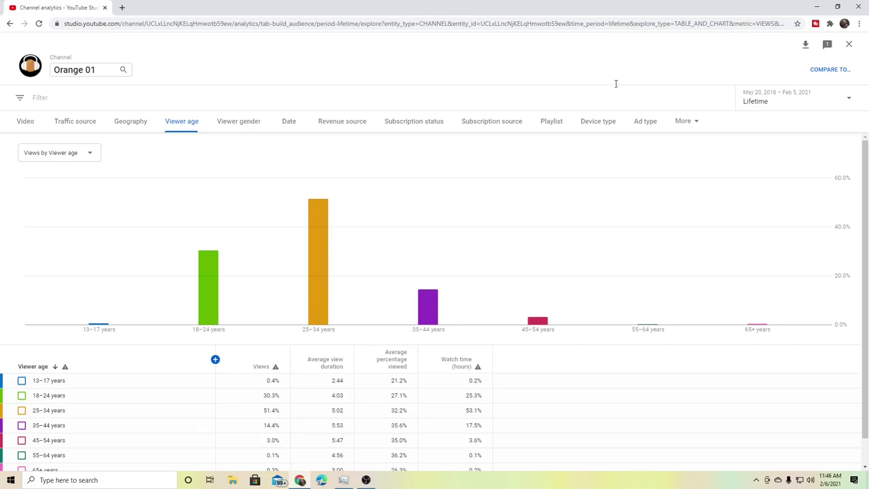
pyautogui.click(780, 100)
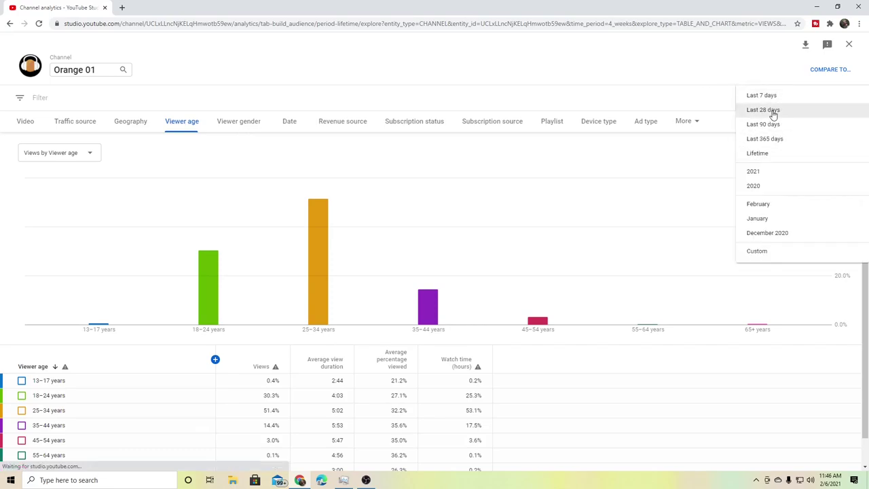
pyautogui.click(771, 109)
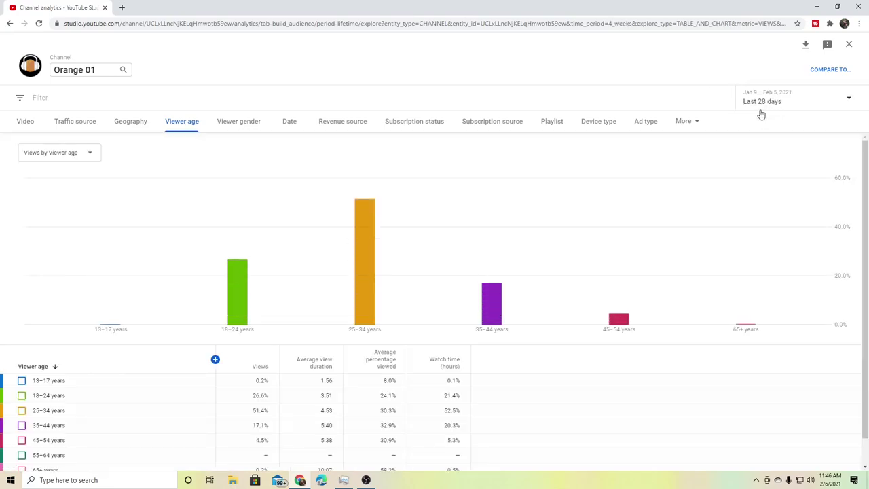
# Show views by viewer gender over Lifetime: 97.9% male, 2.1% female.
pyautogui.click(248, 127)
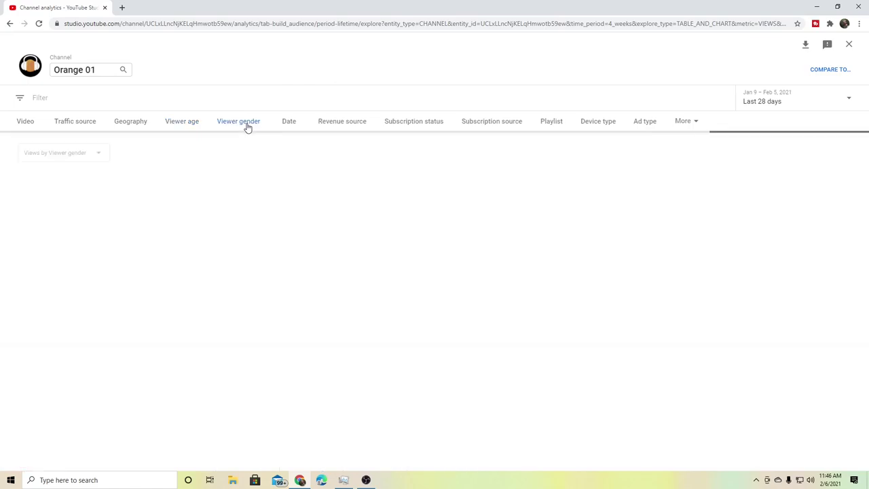
pyautogui.moveTo(594, 328)
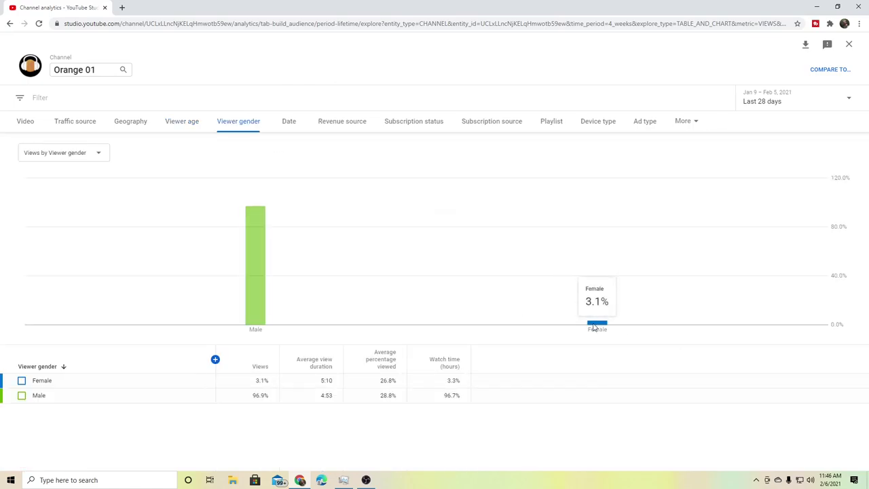
pyautogui.click(770, 97)
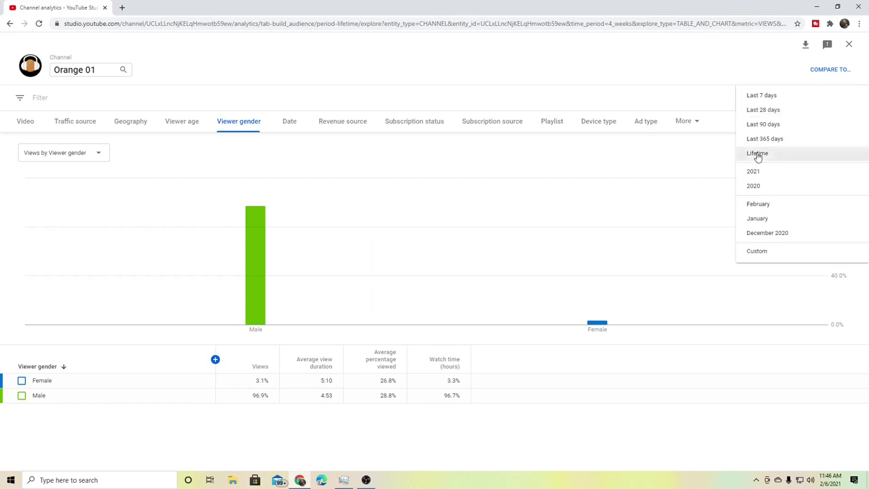
pyautogui.click(757, 156)
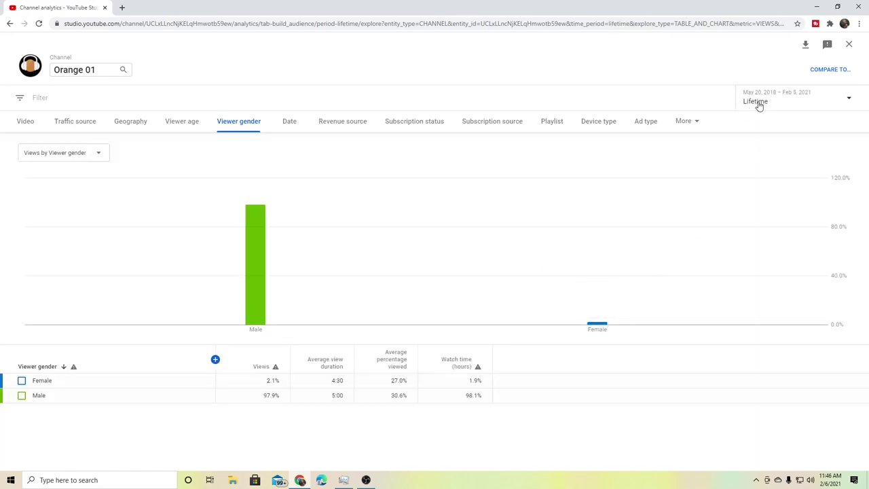
# Try Date, Revenue source and Subscription source breakdowns, settling on subscription status (785,241 vs 64,199).
pyautogui.click(292, 123)
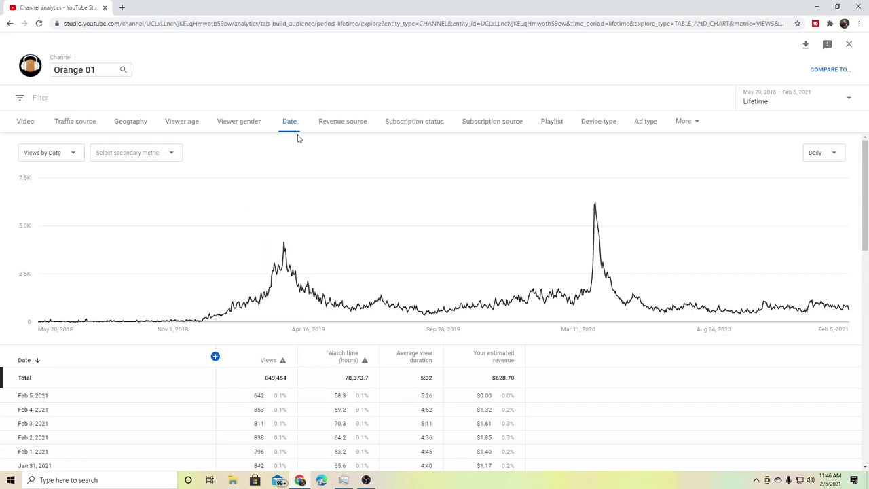
pyautogui.click(360, 122)
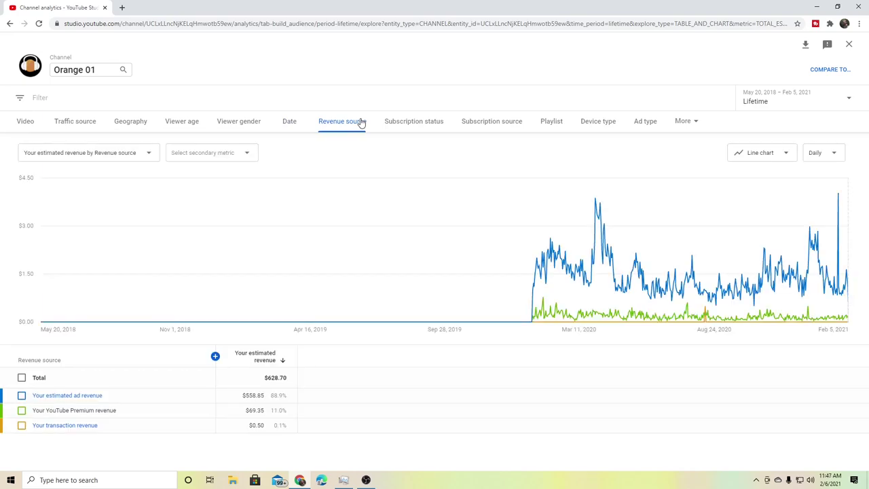
pyautogui.click(426, 124)
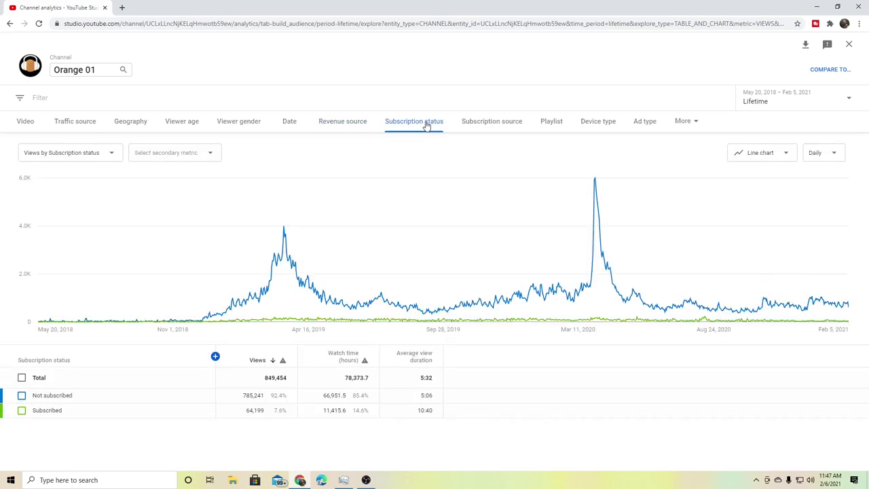
pyautogui.click(503, 129)
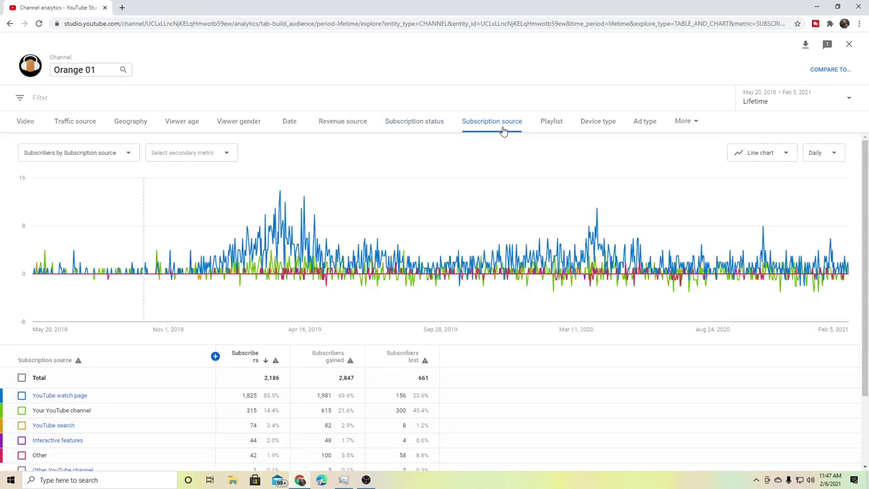
pyautogui.click(433, 132)
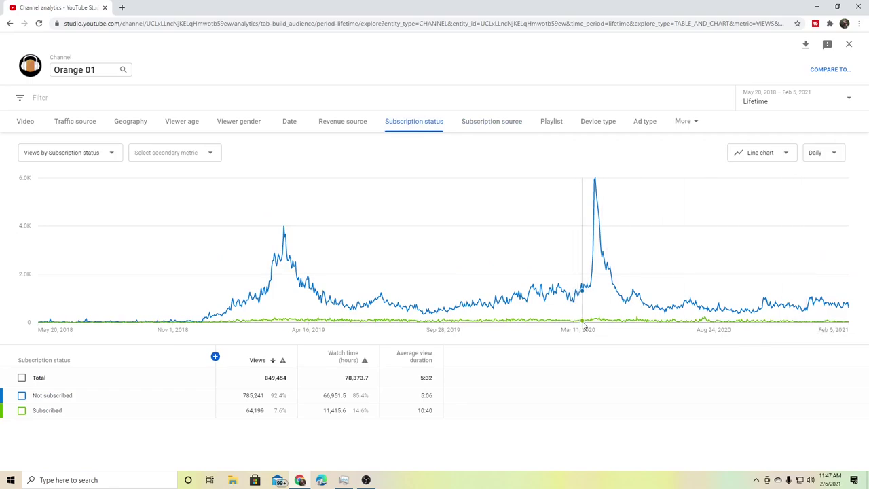
pyautogui.moveTo(582, 324)
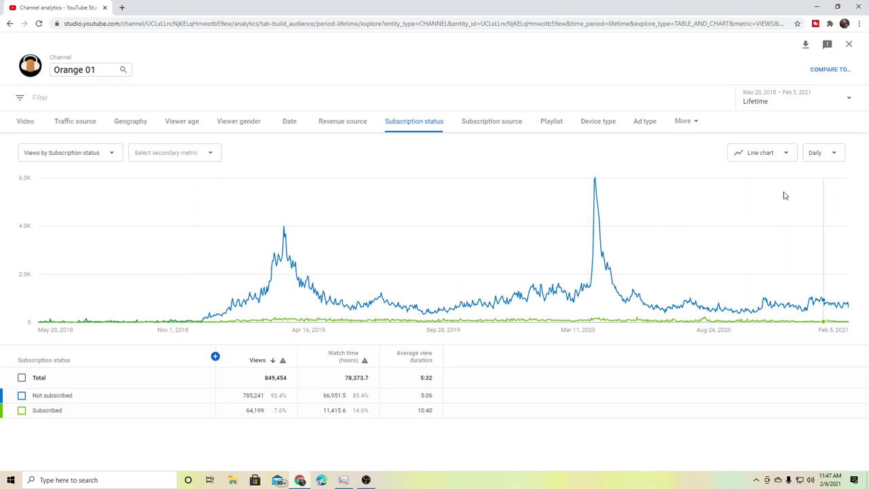
# Step through Subscription source, Playlist, Device type and Ad type breakdowns, ending on ad type ($1,017.51).
pyautogui.click(480, 126)
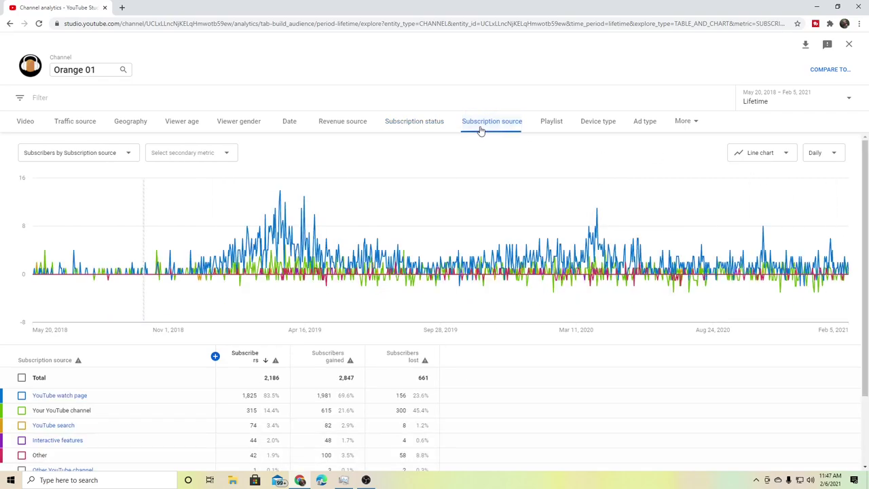
pyautogui.click(552, 127)
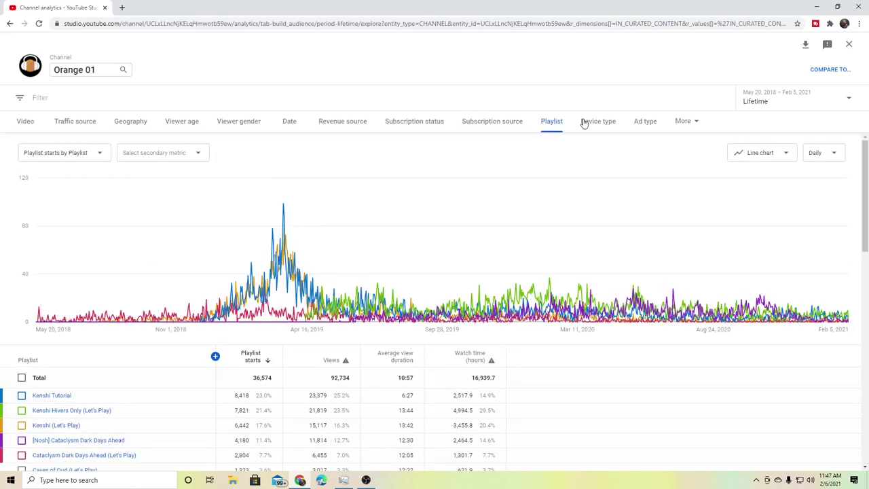
pyautogui.click(607, 125)
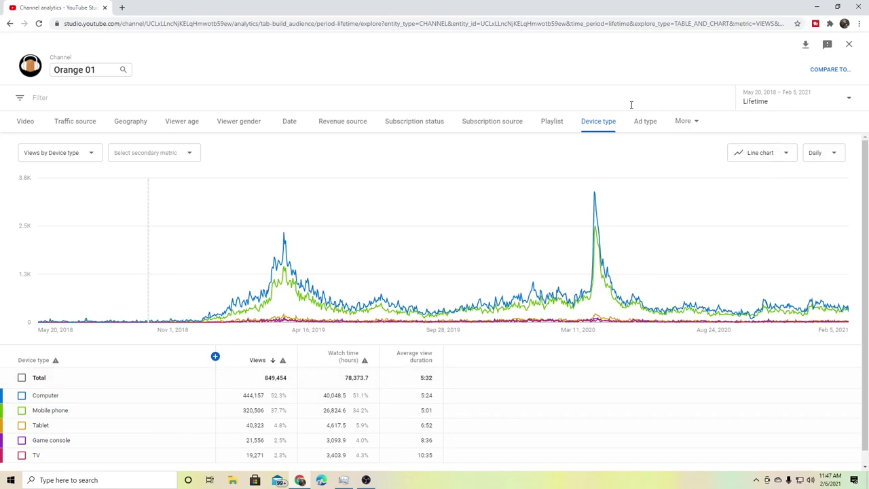
pyautogui.click(646, 122)
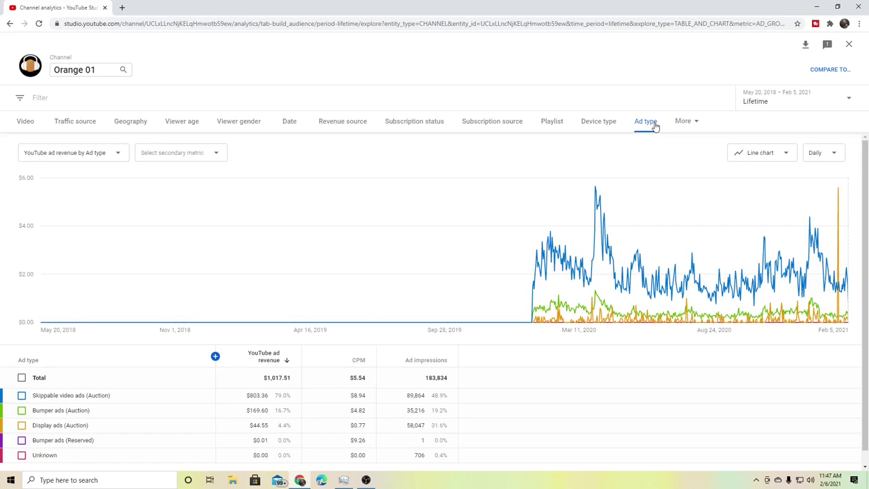
pyautogui.click(689, 124)
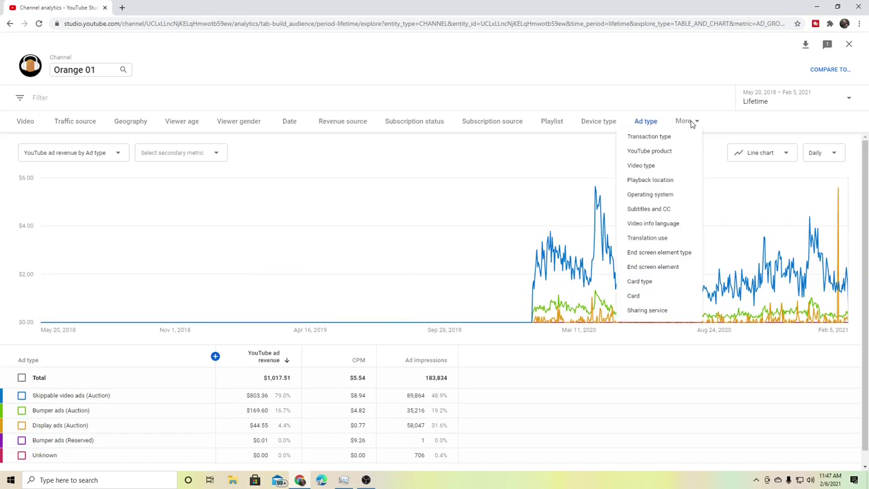
pyautogui.click(656, 80)
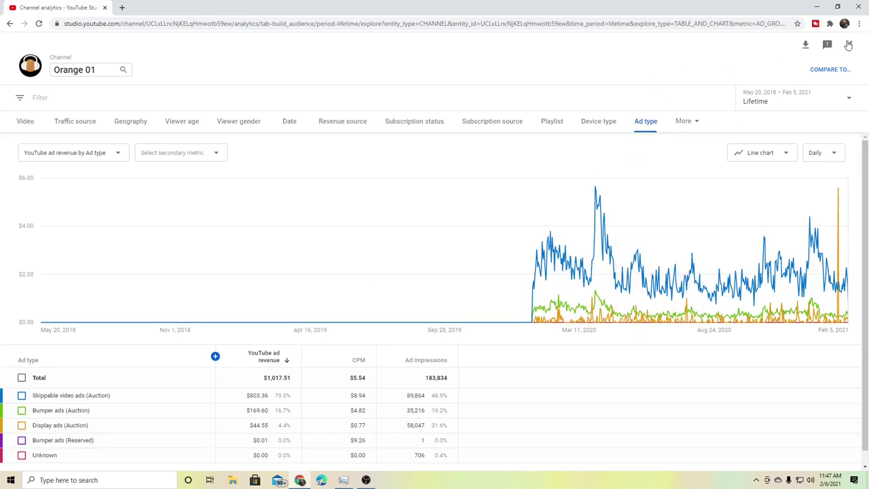
# Leave the advanced report, open Revenue analytics and the RPM help article.
pyautogui.click(849, 45)
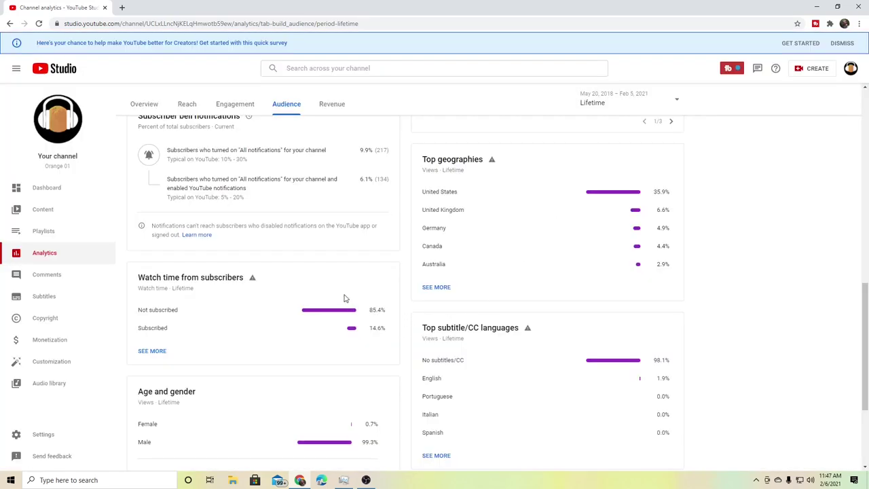
pyautogui.scroll(10, 336, 217)
pyautogui.click(341, 131)
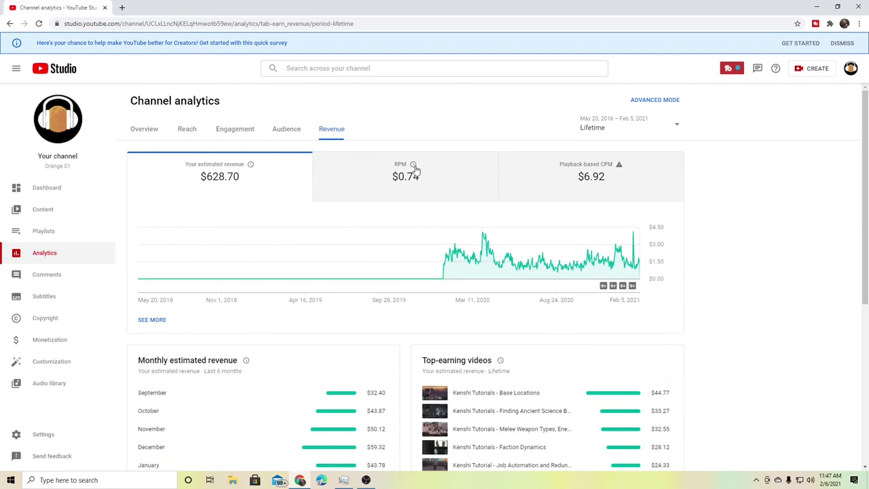
pyautogui.moveTo(414, 167)
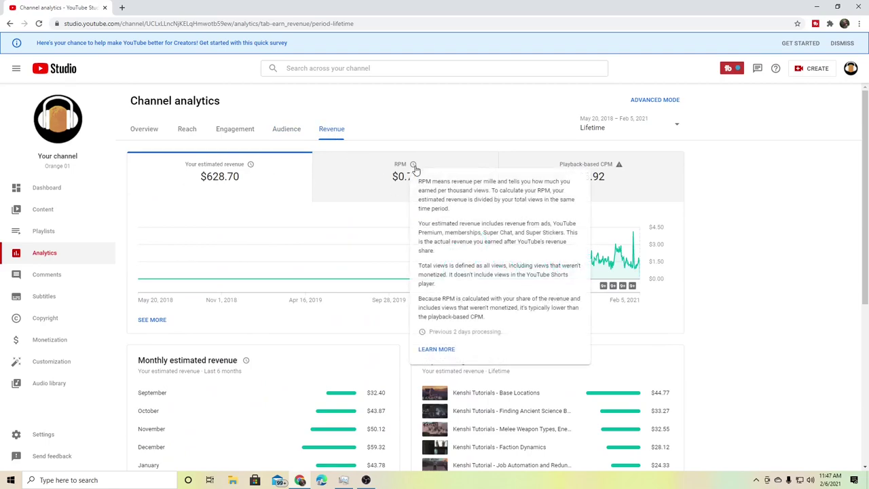
pyautogui.click(436, 349)
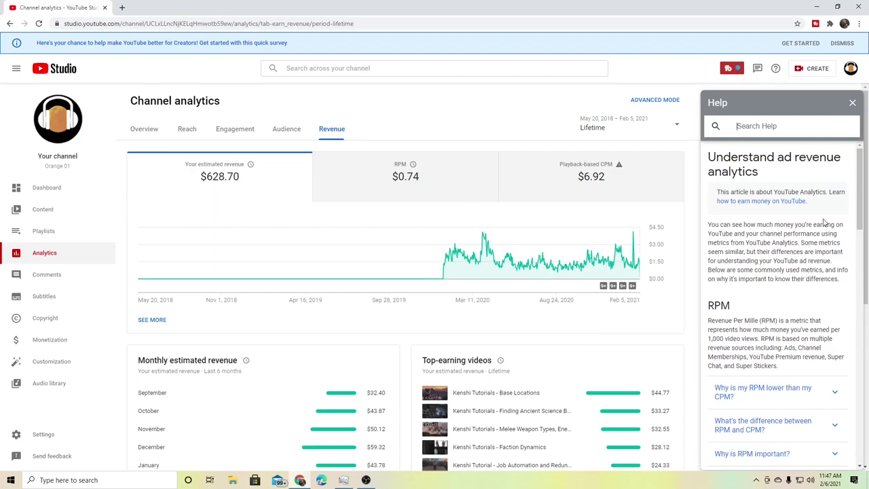
# Read down the 'Understand ad revenue analytics' article and chart the $0.74 RPM.
pyautogui.scroll(-4, 821, 227)
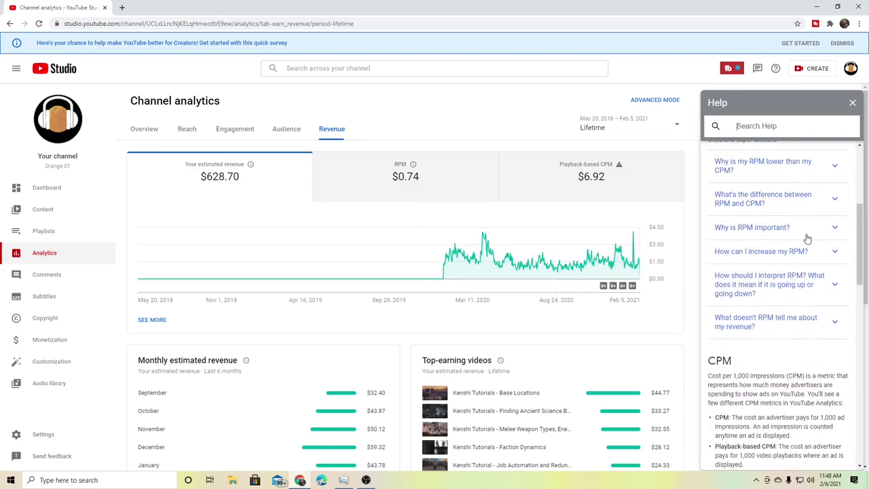
pyautogui.scroll(-3, 806, 239)
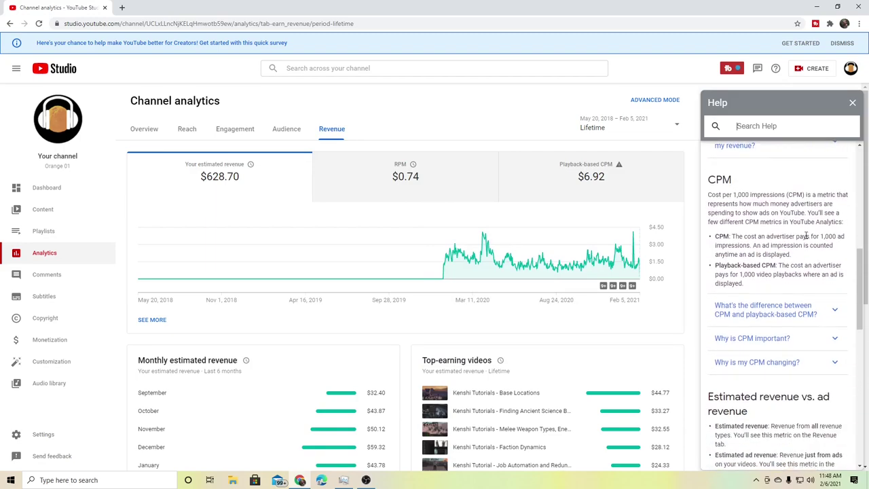
pyautogui.scroll(-4, 806, 235)
pyautogui.scroll(-5, 807, 236)
pyautogui.click(412, 171)
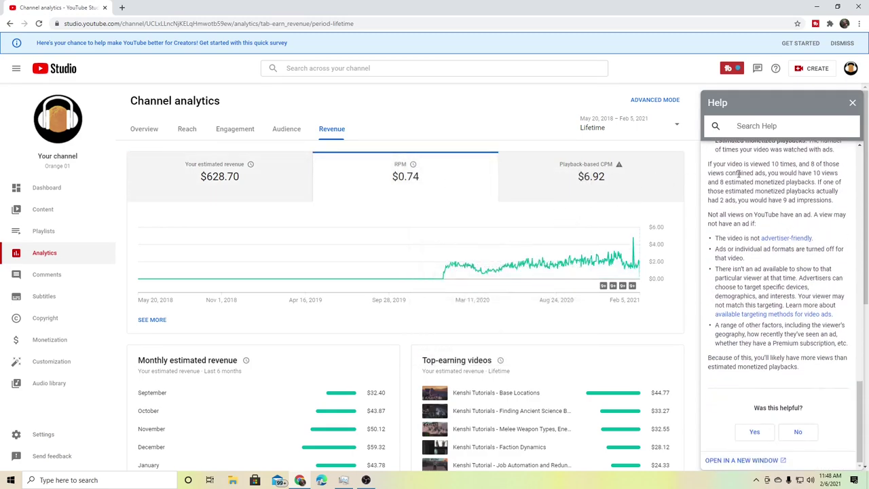
# Close the help article, chart playback-based CPM, then switch the chart back to RPM ($0.74).
pyautogui.click(852, 102)
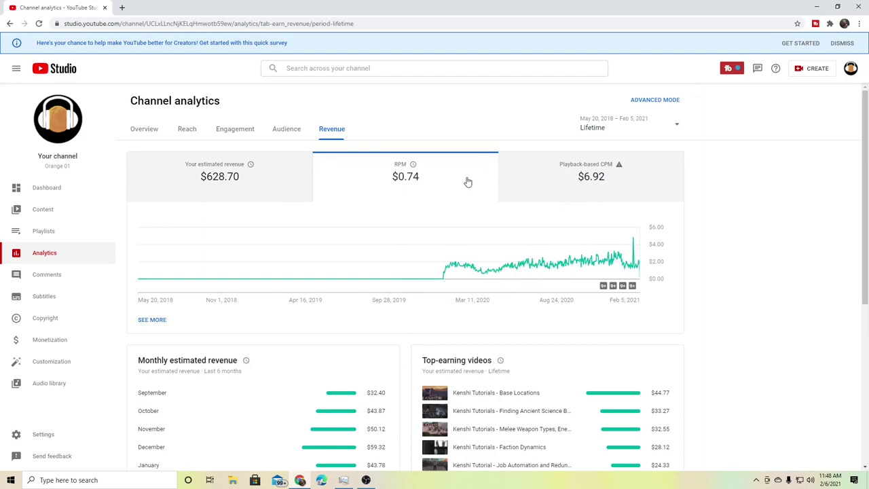
pyautogui.click(588, 181)
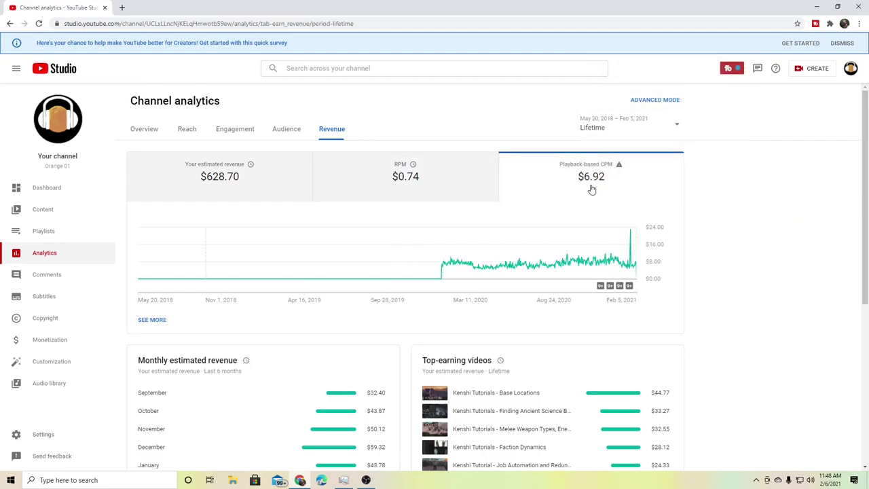
pyautogui.click(435, 188)
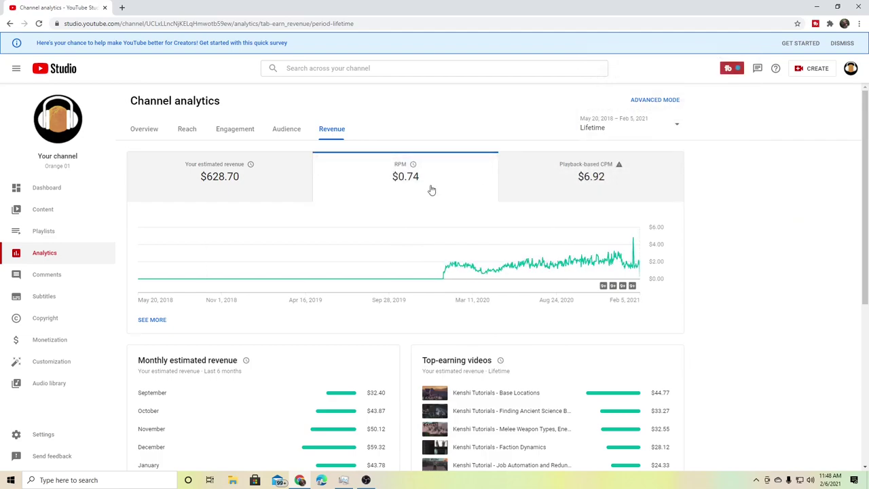
# Review the revenue sources: $558.85 ad revenue, $69.35 Premium, $0.50 Super Stickers.
pyautogui.moveTo(419, 184)
pyautogui.scroll(-2, 742, 197)
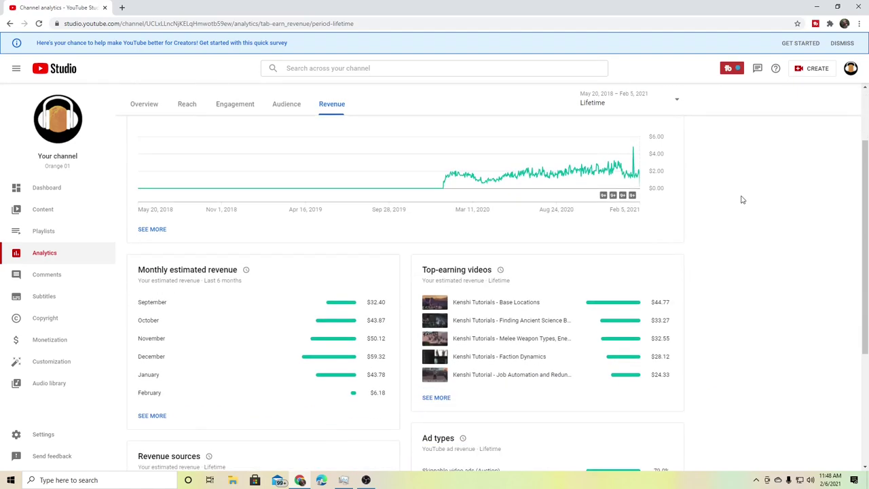
pyautogui.scroll(-2, 791, 240)
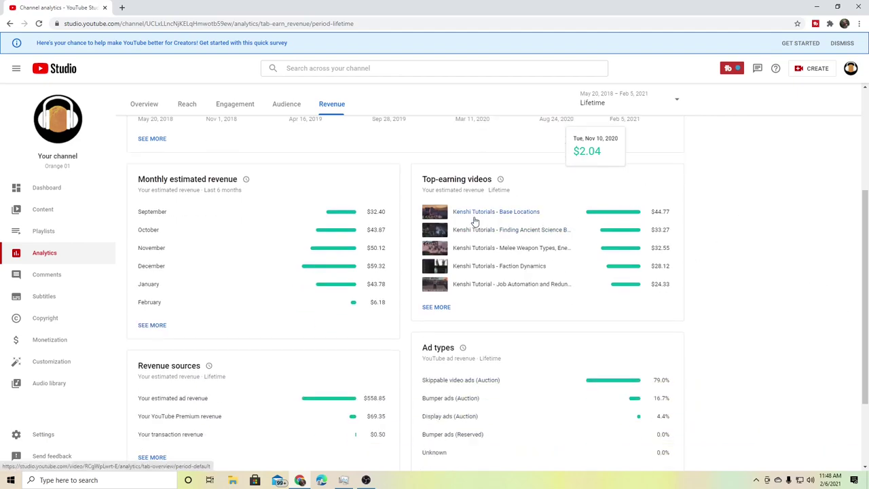
pyautogui.scroll(-1, 739, 277)
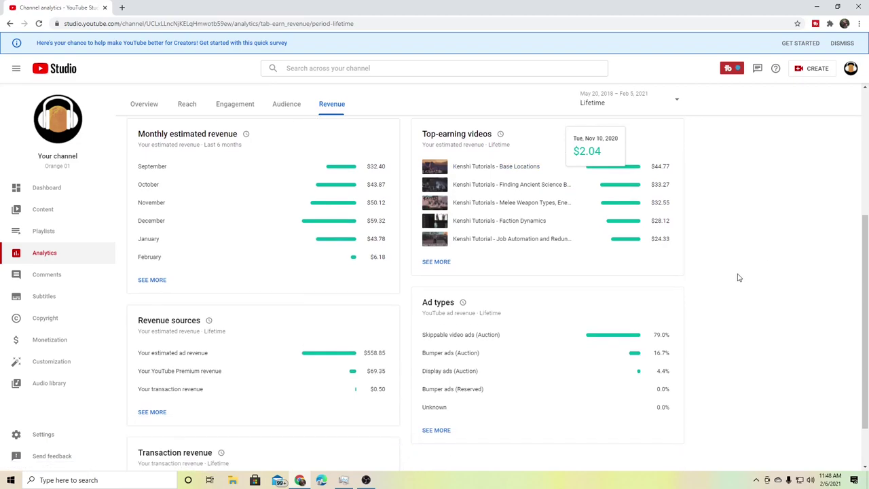
pyautogui.scroll(-1, 738, 277)
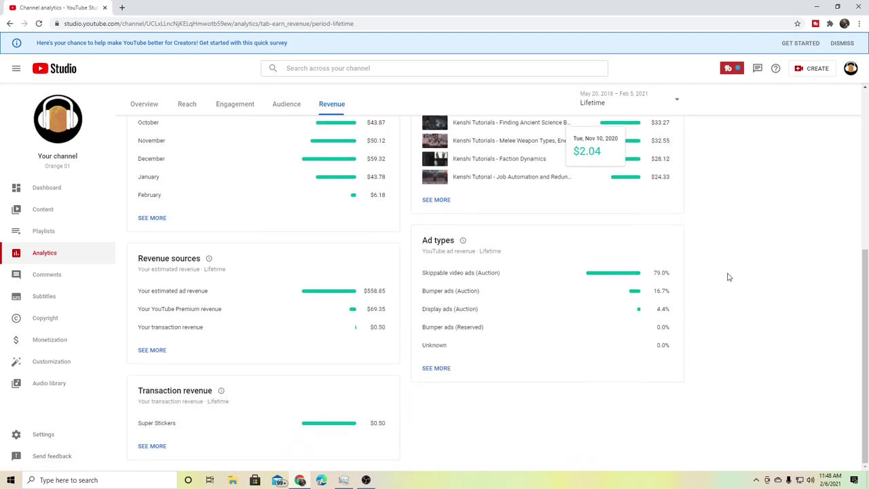
pyautogui.scroll(5, 727, 277)
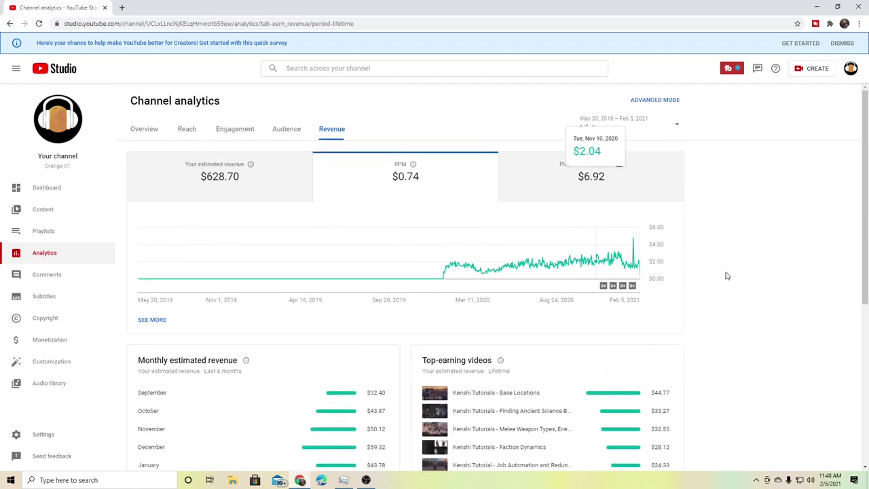